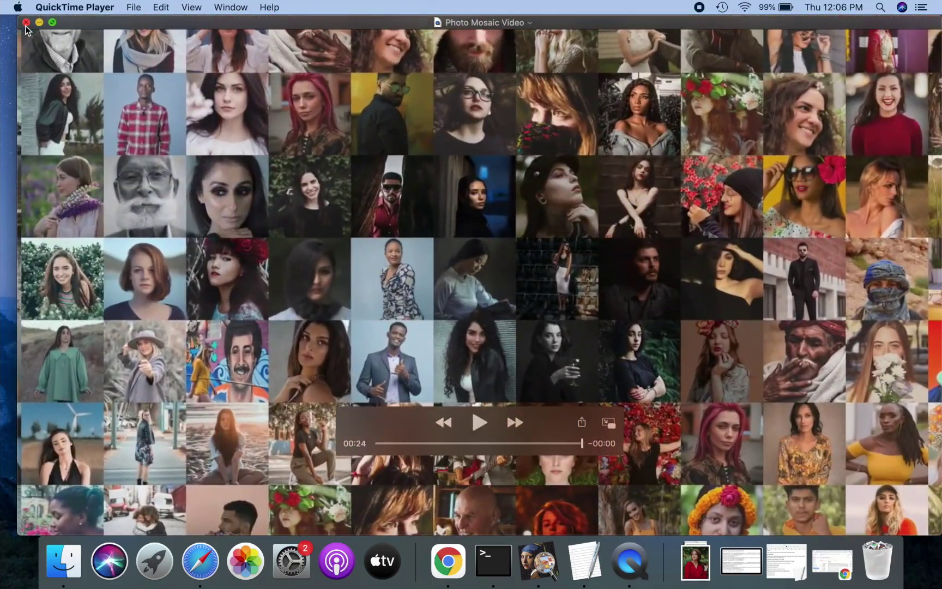
Step: Close the QuickTime window after Photo Mosaic Video finishes playing
click(26, 23)
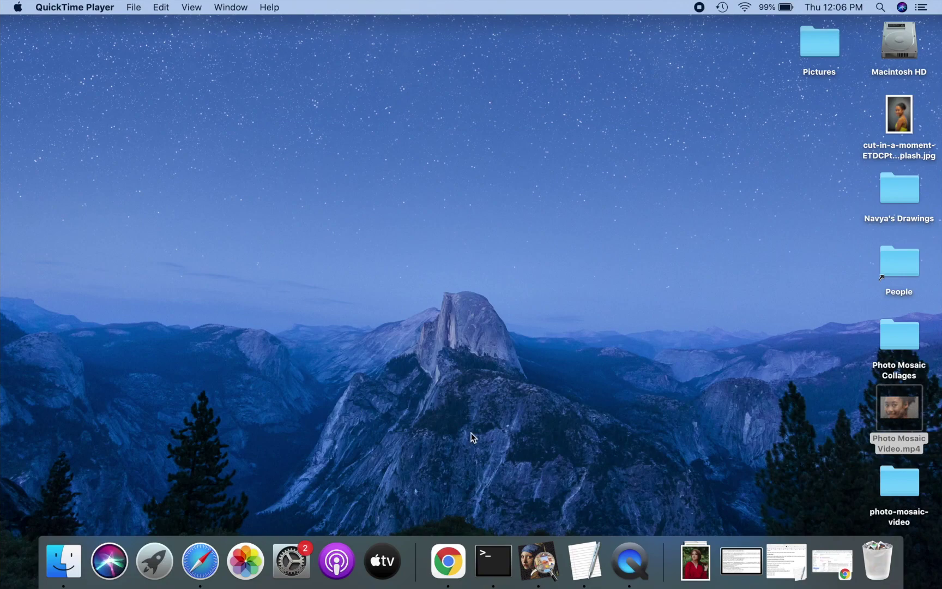
Step: Launch TurboMosaic from the Dock and enlarge its window to fill the screen
click(539, 557)
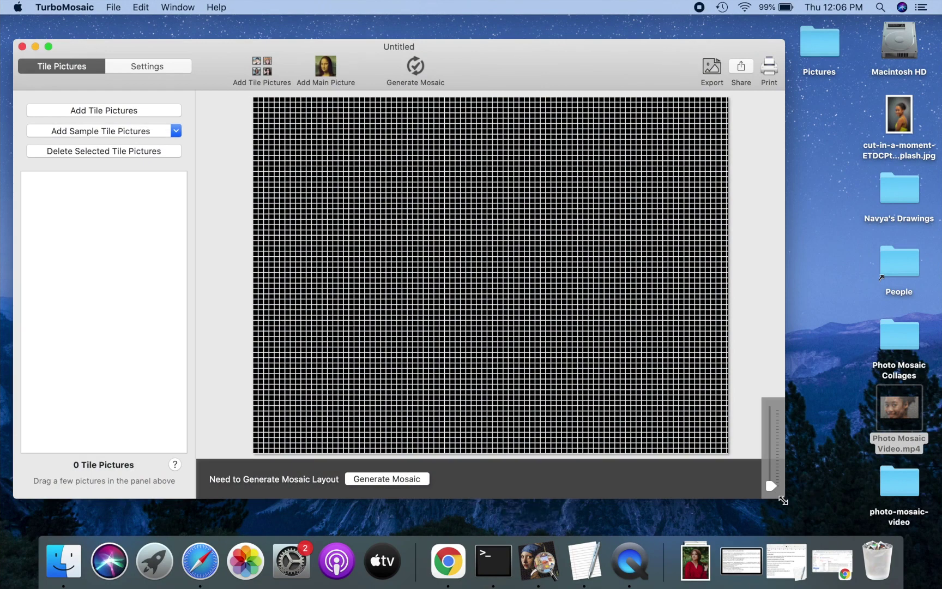
drag(782, 500, 937, 533)
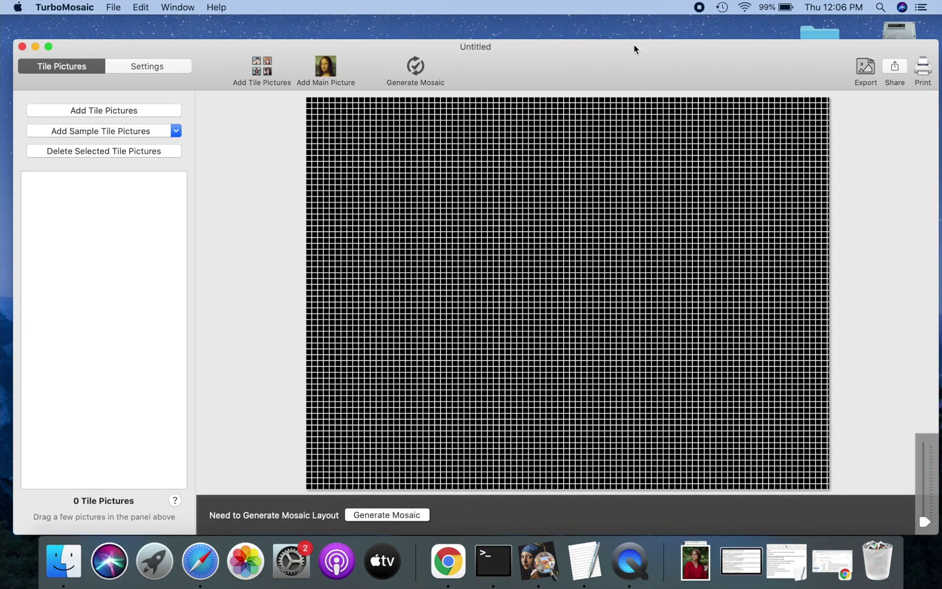
drag(630, 41, 626, 19)
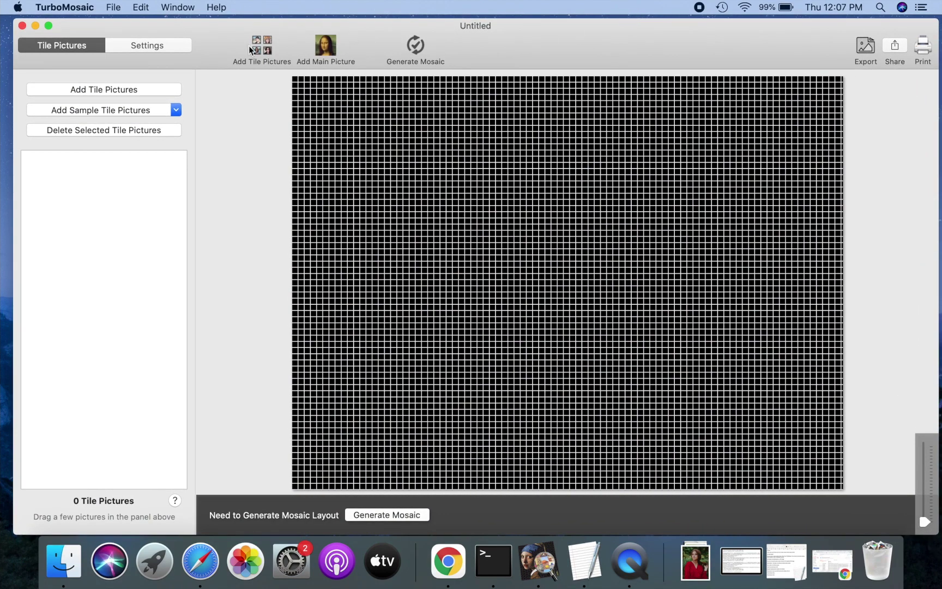
Step: Add all 261 photos from the people folder as tile pictures
click(120, 88)
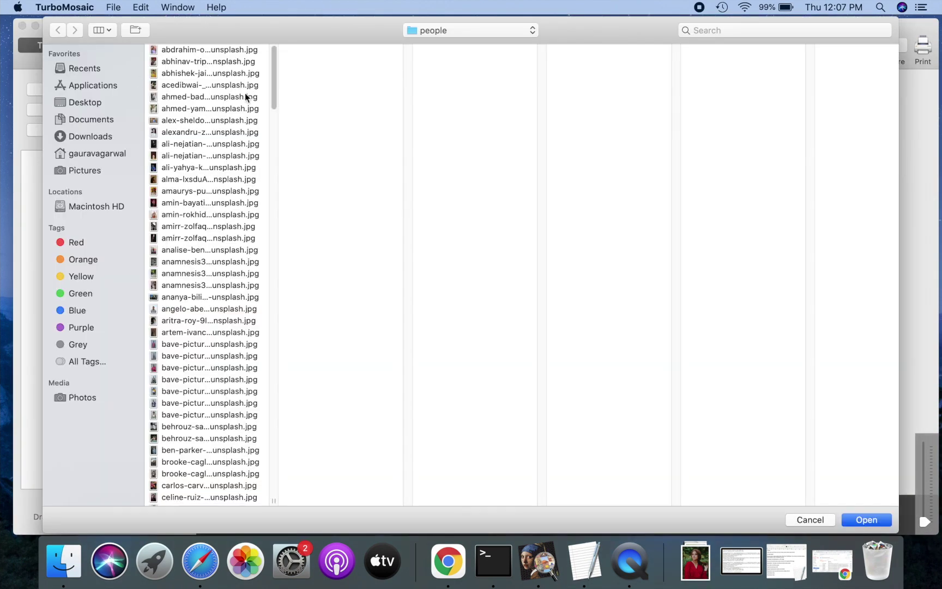
click(240, 97)
key(super+a)
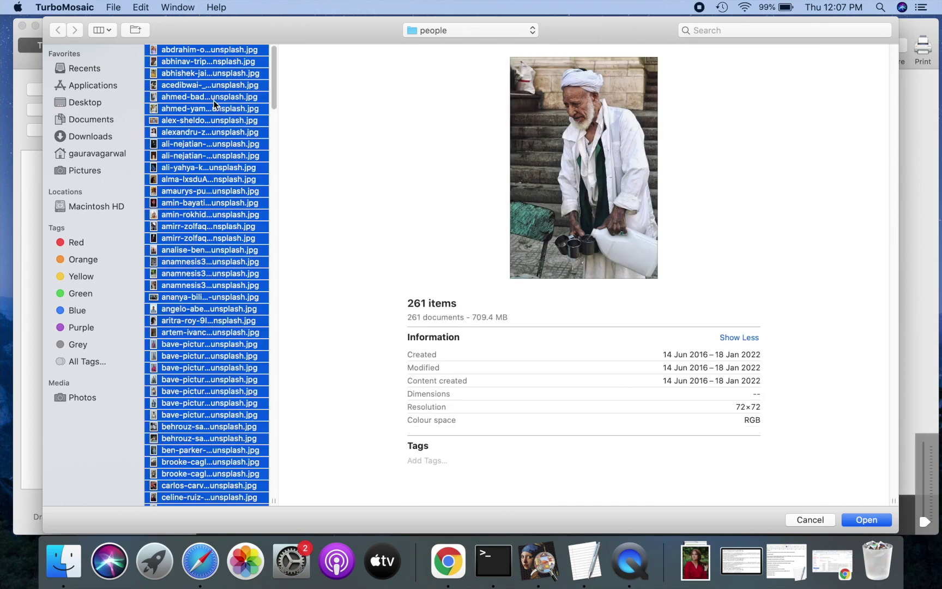
click(857, 518)
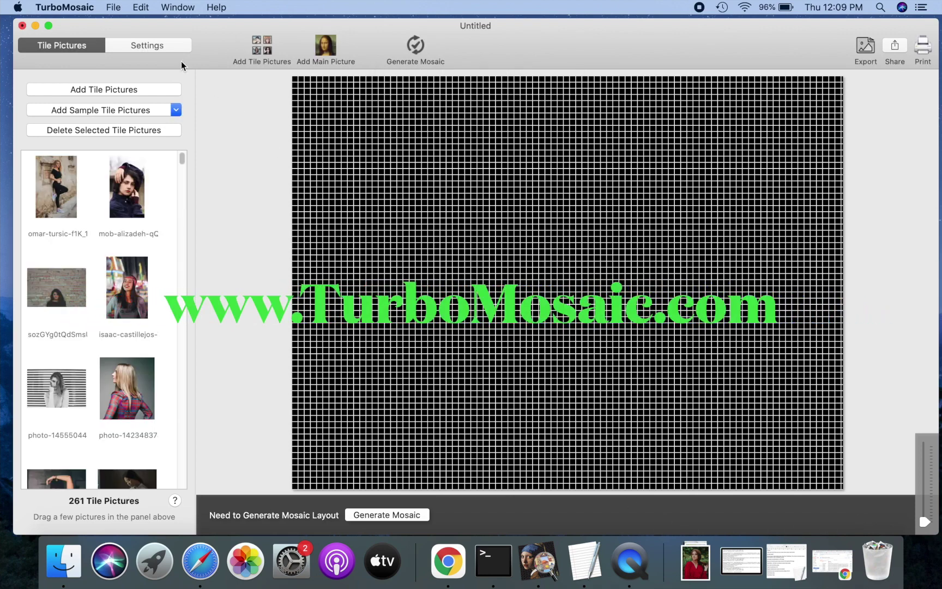
Step: Set the mosaic size to 14400 X 10800 pixels with 60 rows and 80 columns
click(157, 48)
click(155, 109)
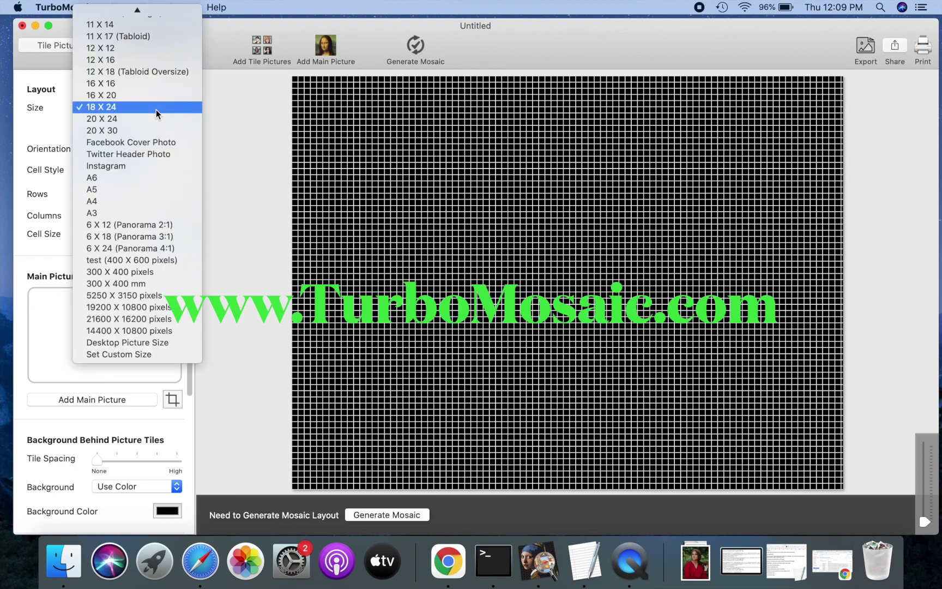
click(141, 334)
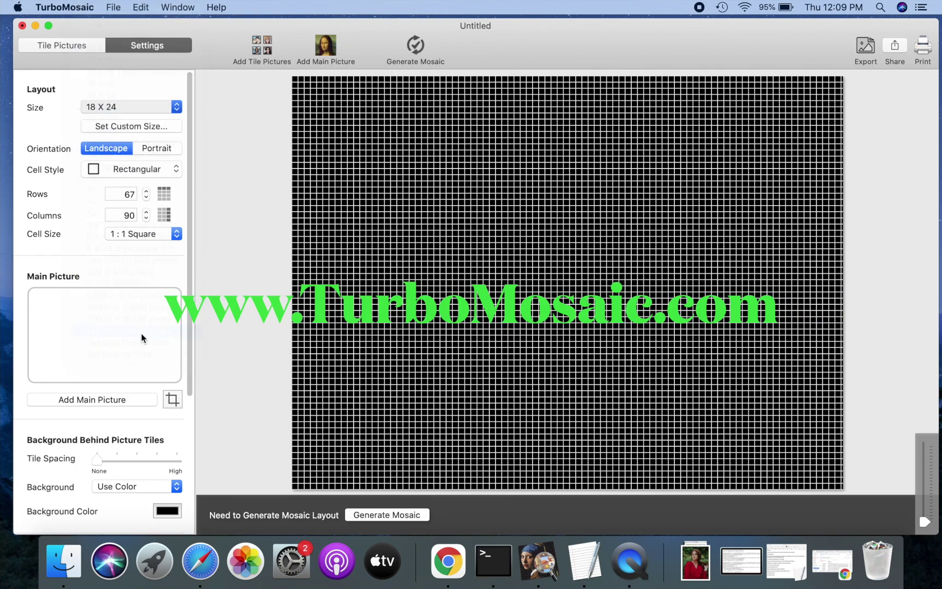
click(146, 197)
click(146, 197)
click(147, 197)
click(146, 198)
click(146, 197)
click(146, 198)
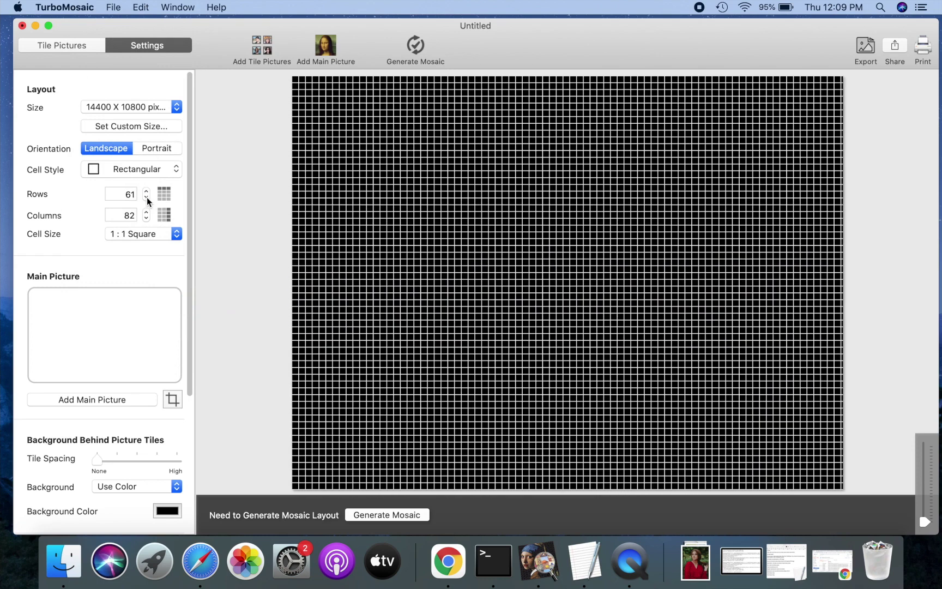
click(146, 198)
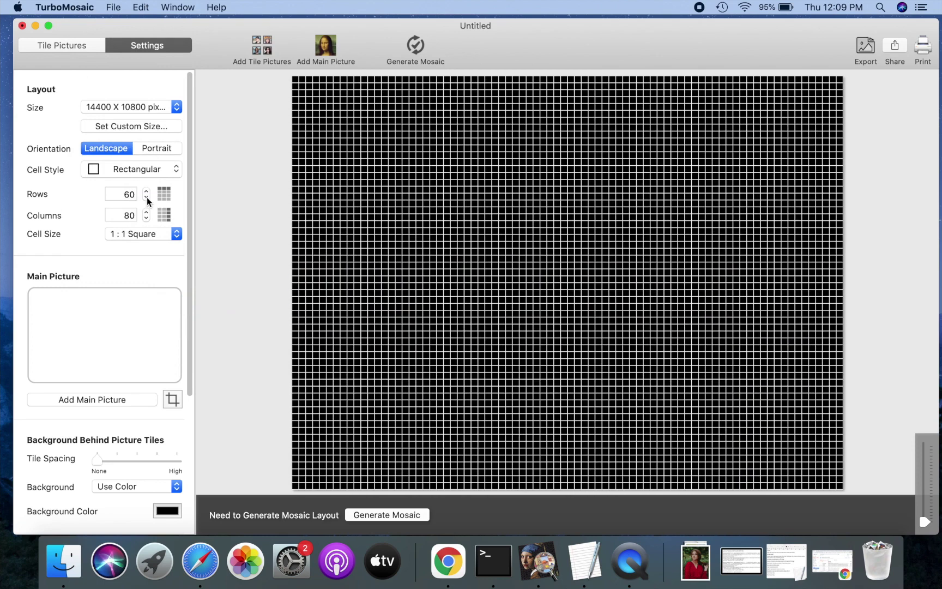
Step: Use the girl's portrait photo from the Desktop as the main picture
click(122, 399)
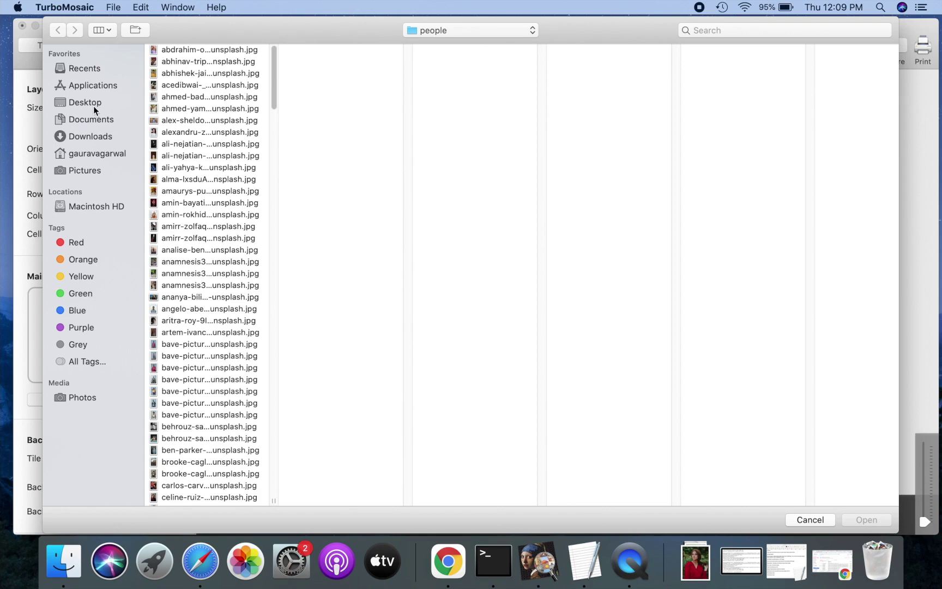
click(94, 110)
click(206, 52)
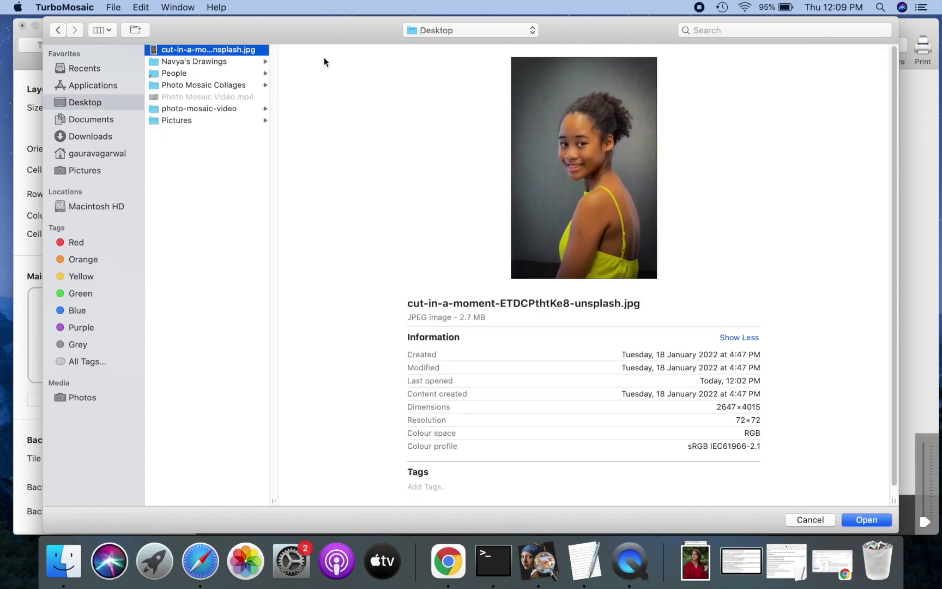
click(863, 519)
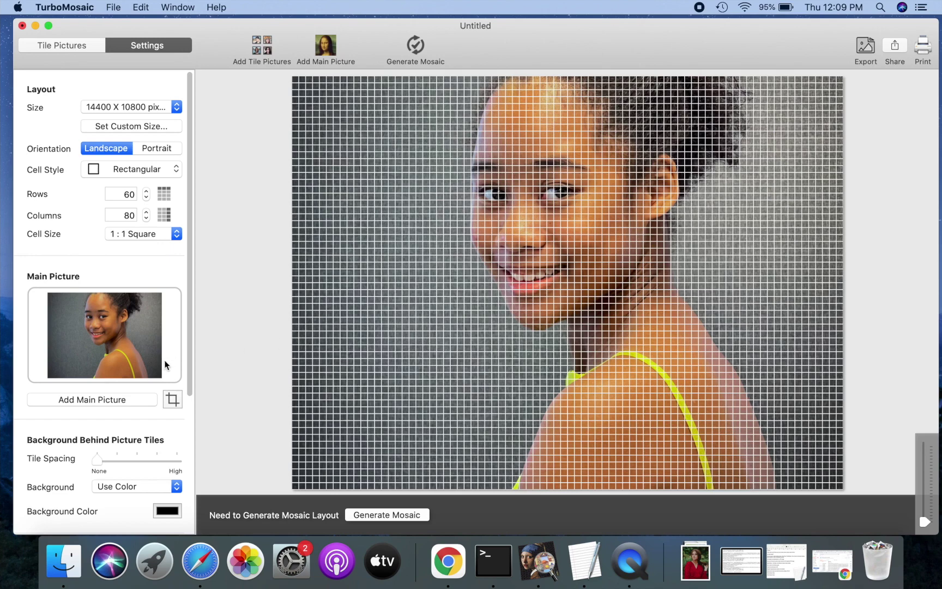
Step: Crop the main picture tightly around the girl's face
click(172, 399)
drag(461, 236, 485, 164)
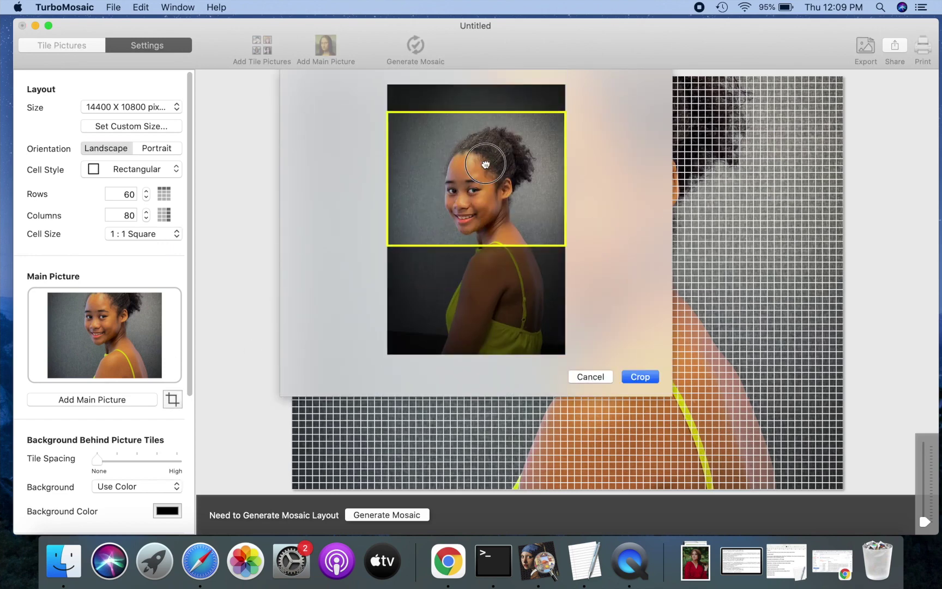
drag(564, 116, 517, 152)
drag(463, 203, 489, 198)
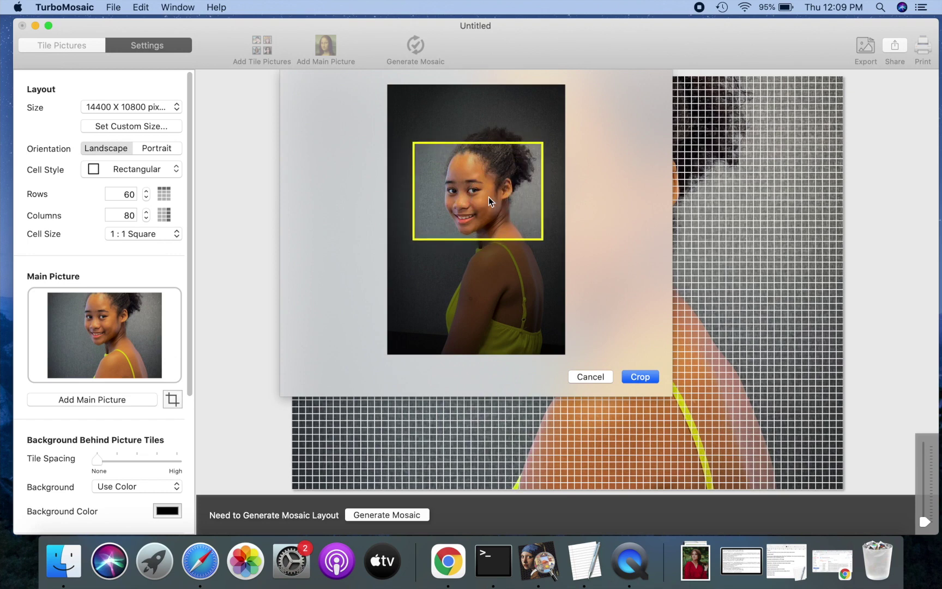
click(634, 376)
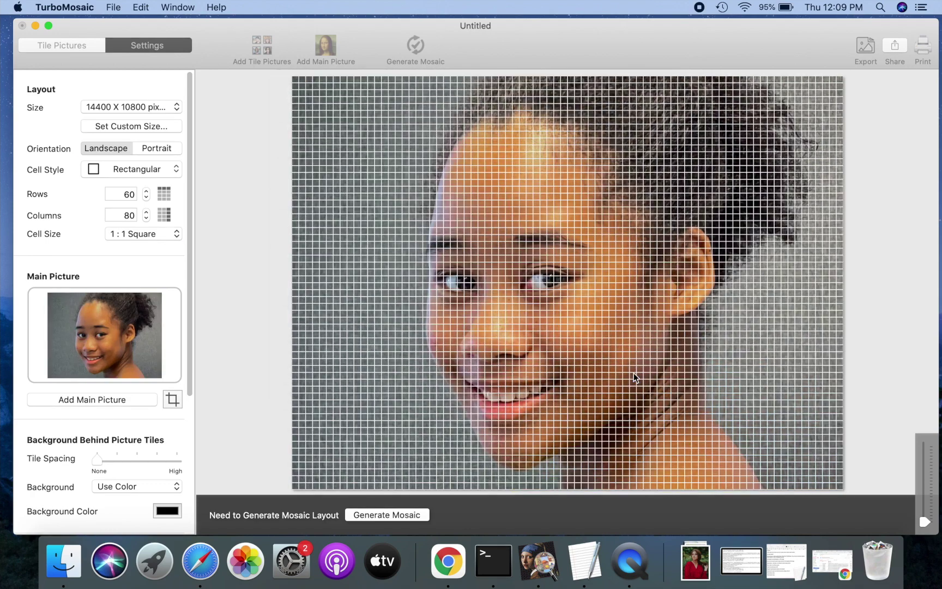
Step: Generate the face mosaic, add a slight Main Photo Overlay, and zoom the preview
click(397, 513)
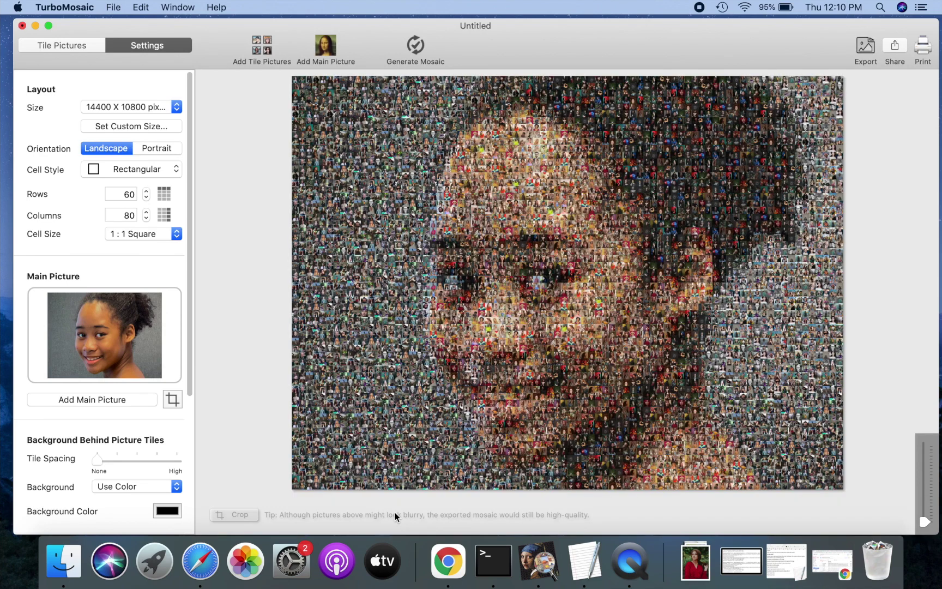
scroll(160, 393, down, 1)
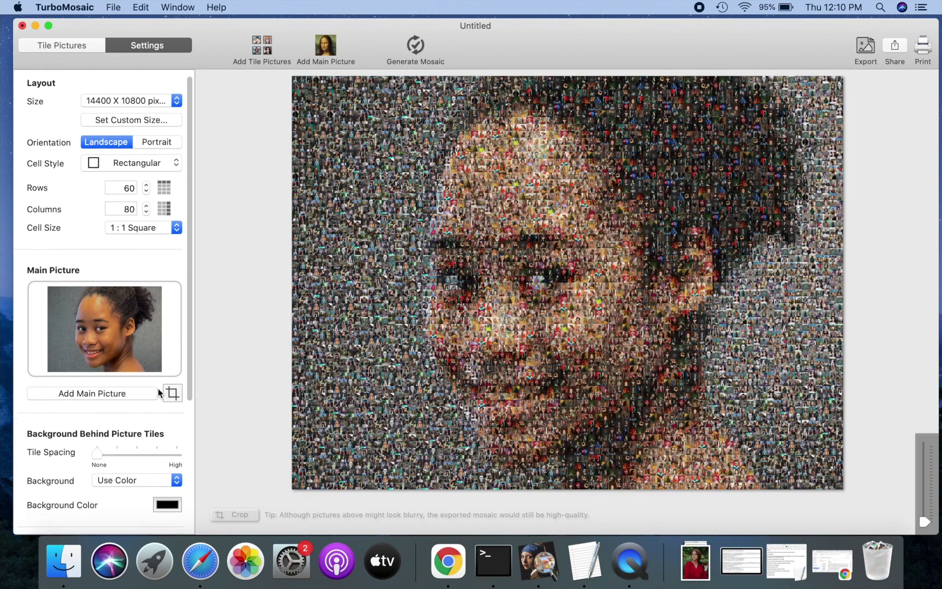
scroll(159, 393, down, 5)
drag(135, 508, 144, 510)
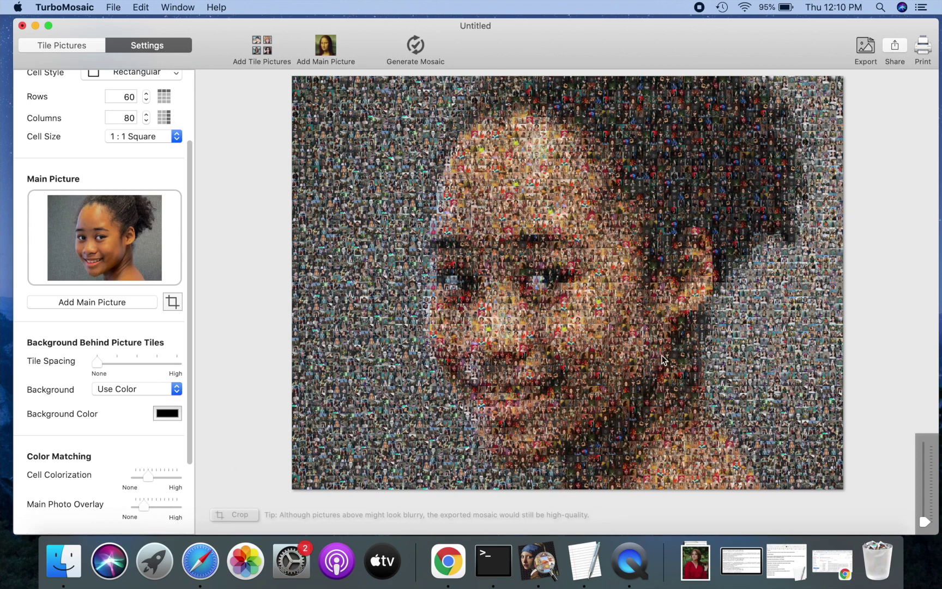
drag(923, 522, 923, 554)
Step: Export the mosaic to the Desktop as Photo Mosaic.jpeg, then minimize TurboMosaic
click(866, 48)
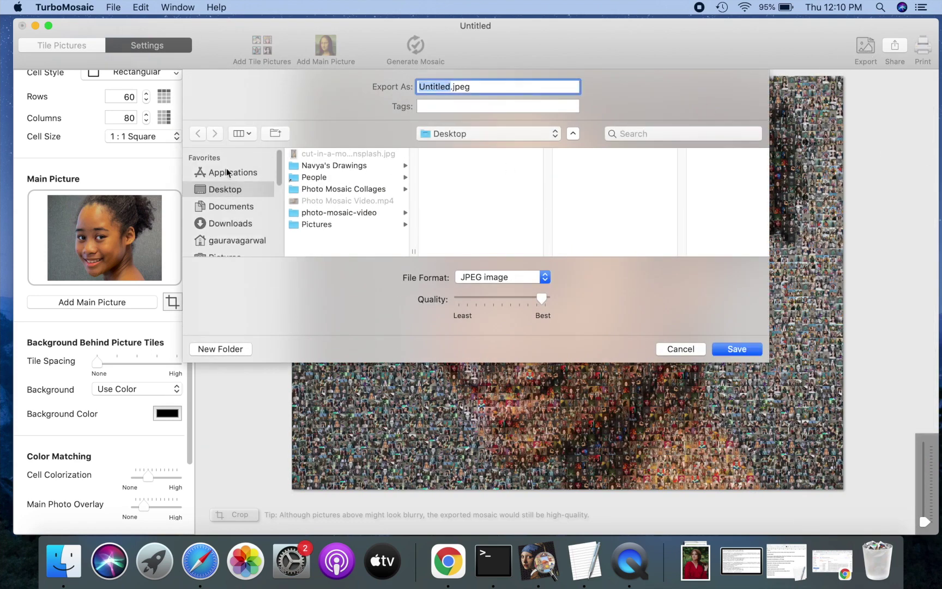
text(Photo Mosaic Video)
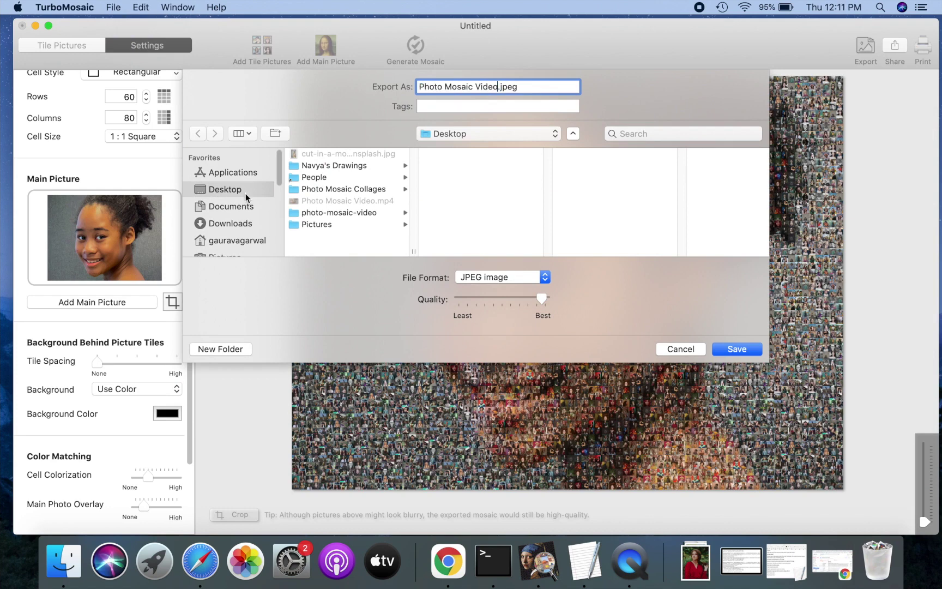
key(BackSpace)
key(BackSpace)
key(BackSpace)
key(BackSpace)
key(BackSpace)
click(737, 349)
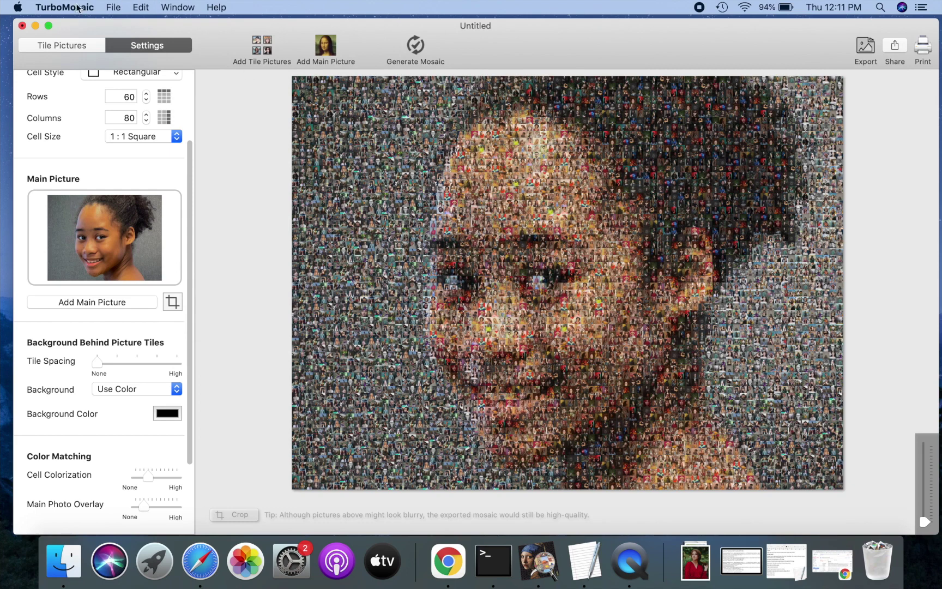
click(36, 27)
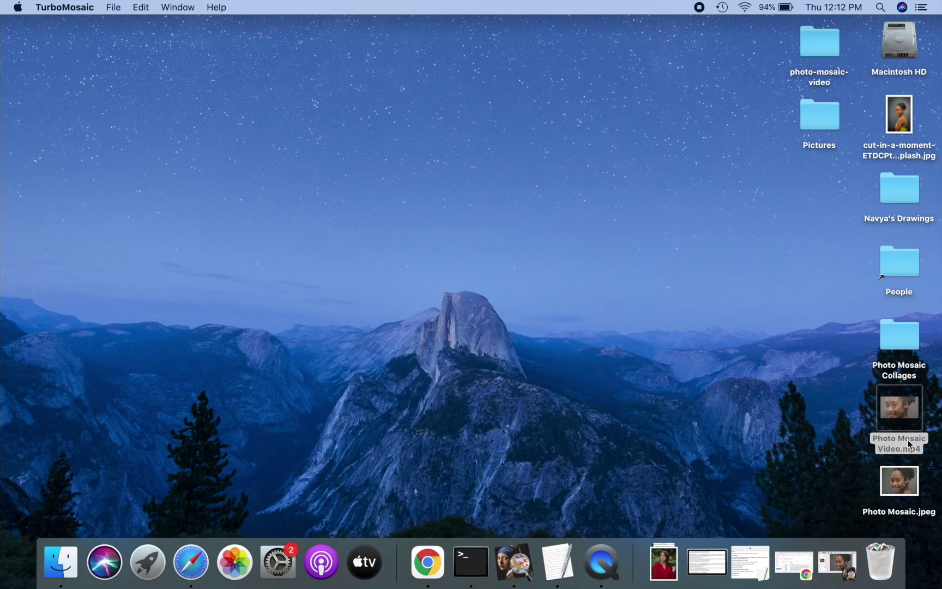
double_click(895, 487)
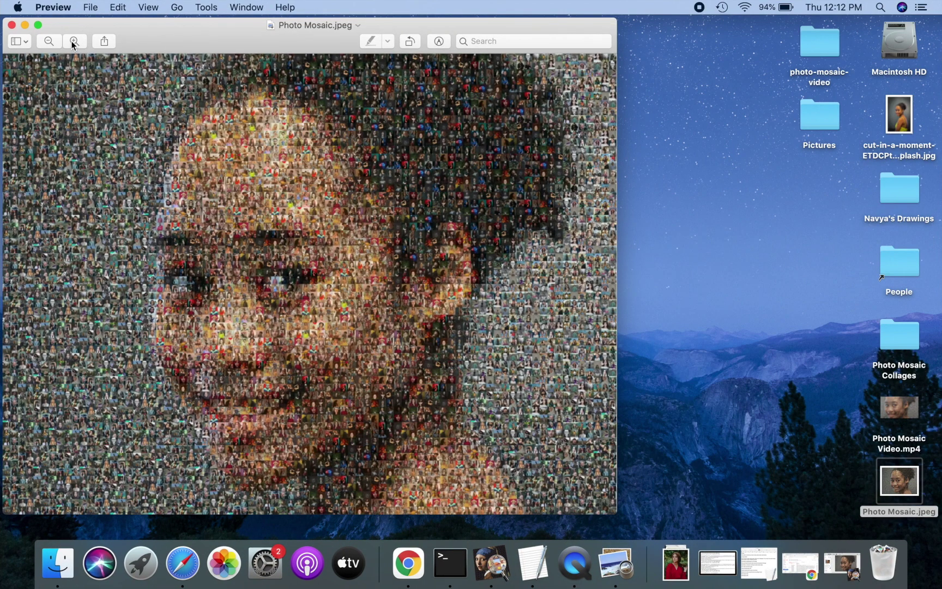
click(73, 42)
click(73, 42)
click(73, 41)
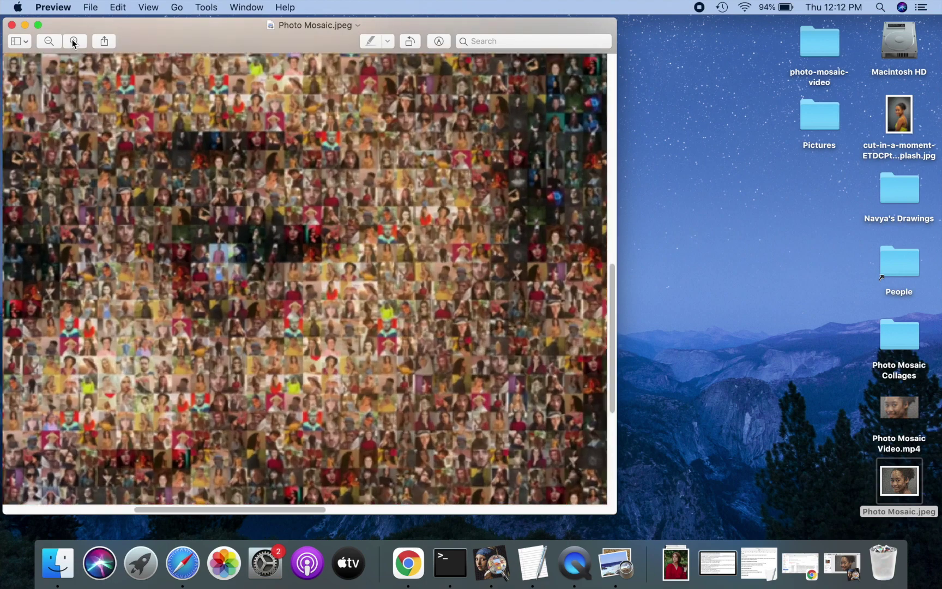
click(73, 41)
click(72, 42)
click(73, 42)
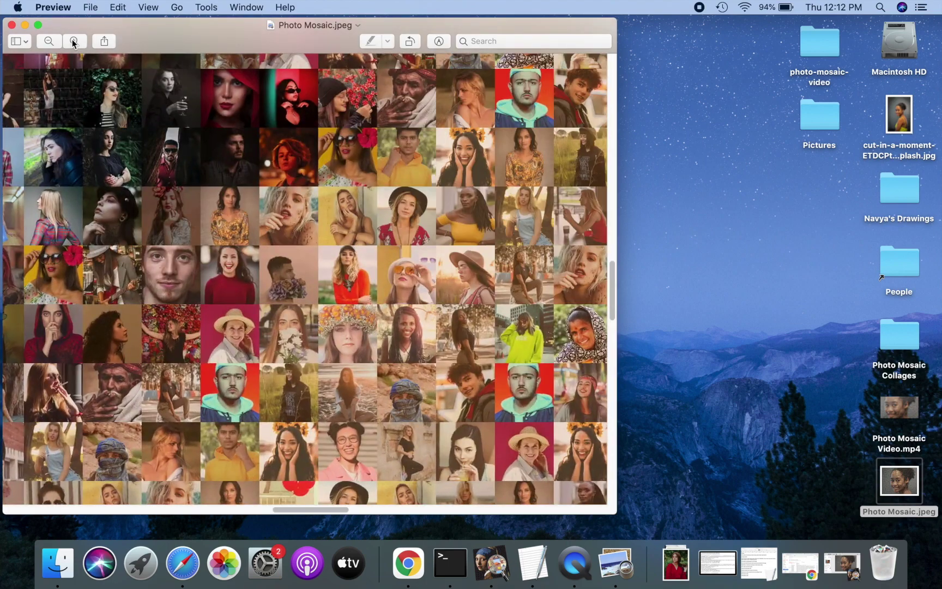
click(72, 41)
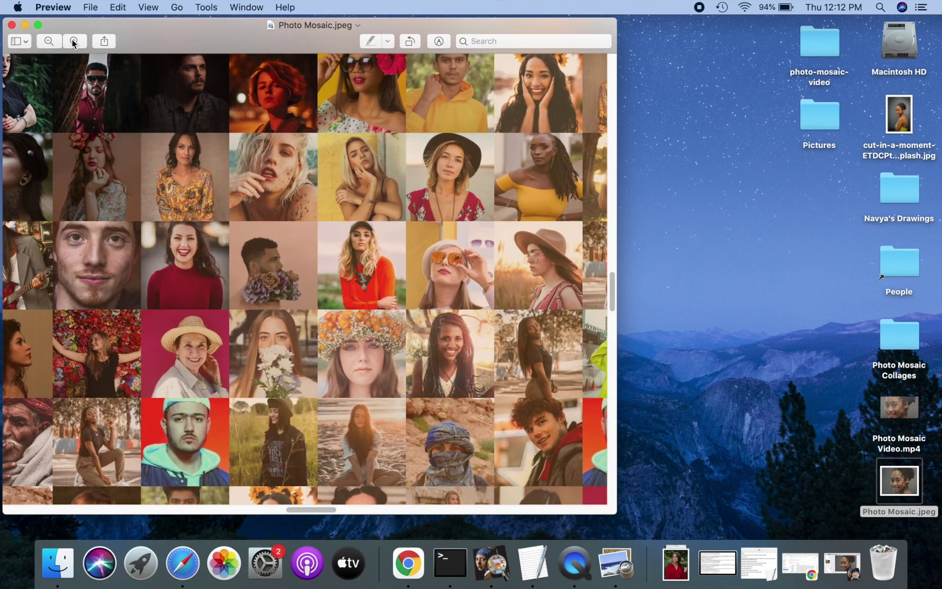
click(12, 25)
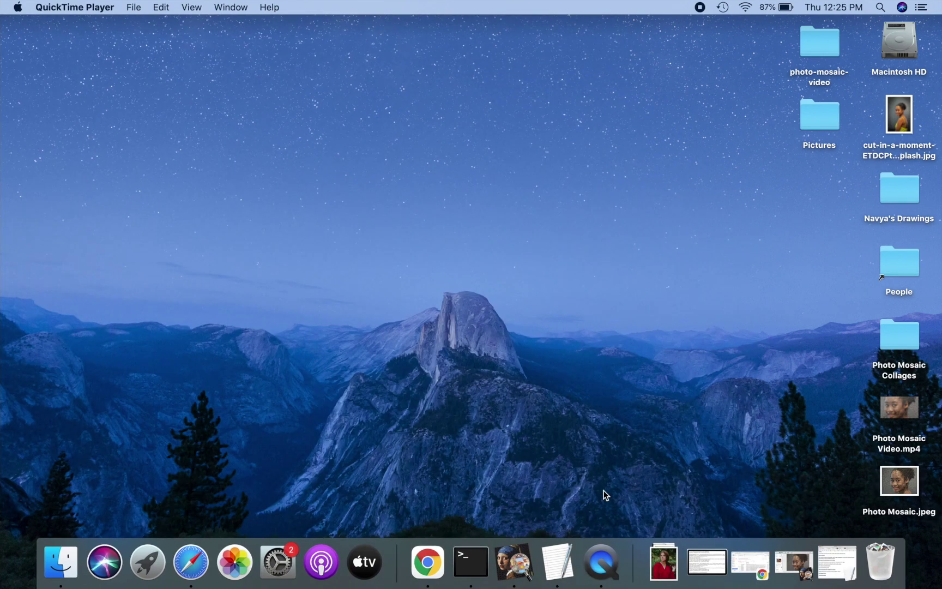
Step: Launch iMovie through Spotlight search
key(super+space)
text(im)
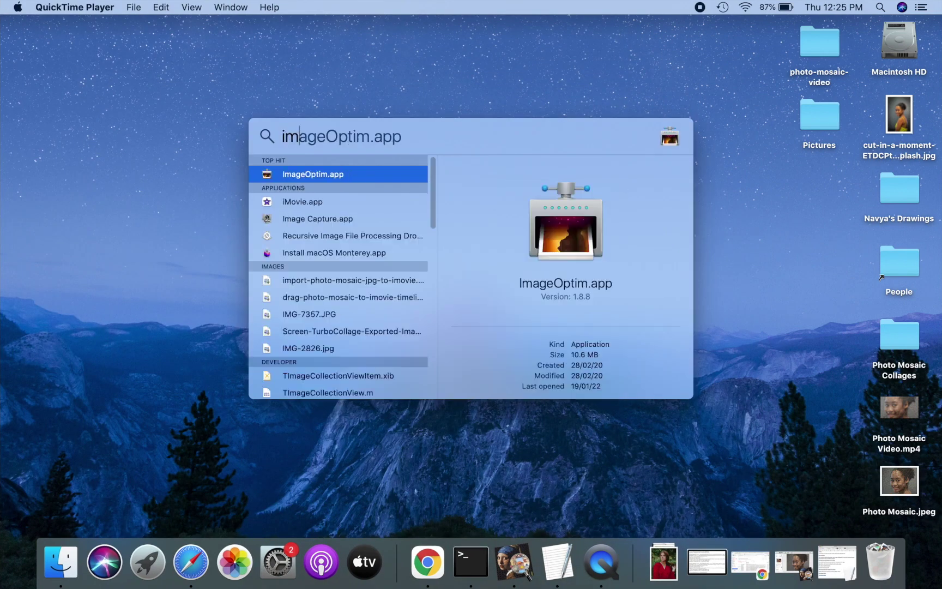
text(ovie.app)
key(Return)
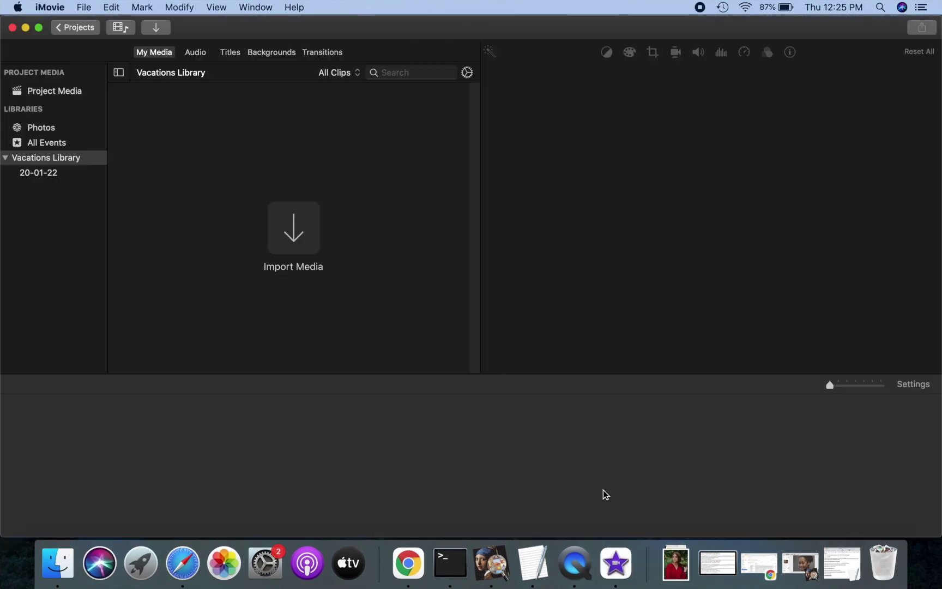
Step: Create a new library named Photo Mosaic Video Library
click(93, 8)
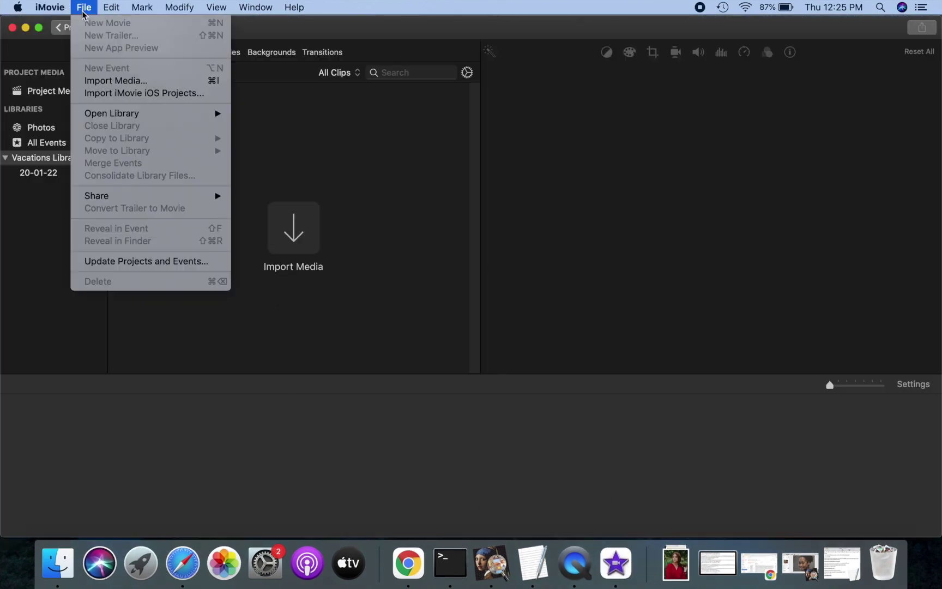
mouse_move(211, 114)
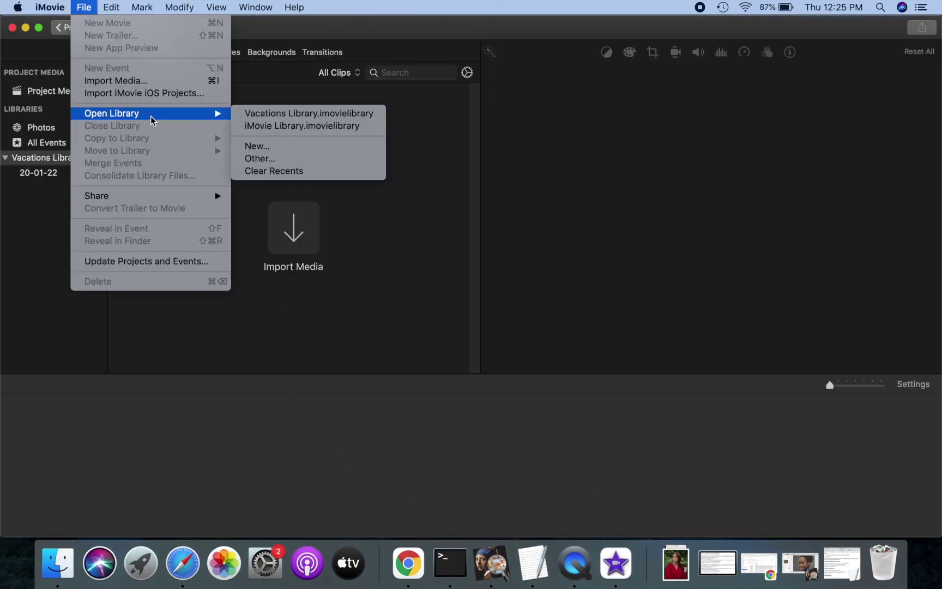
click(279, 146)
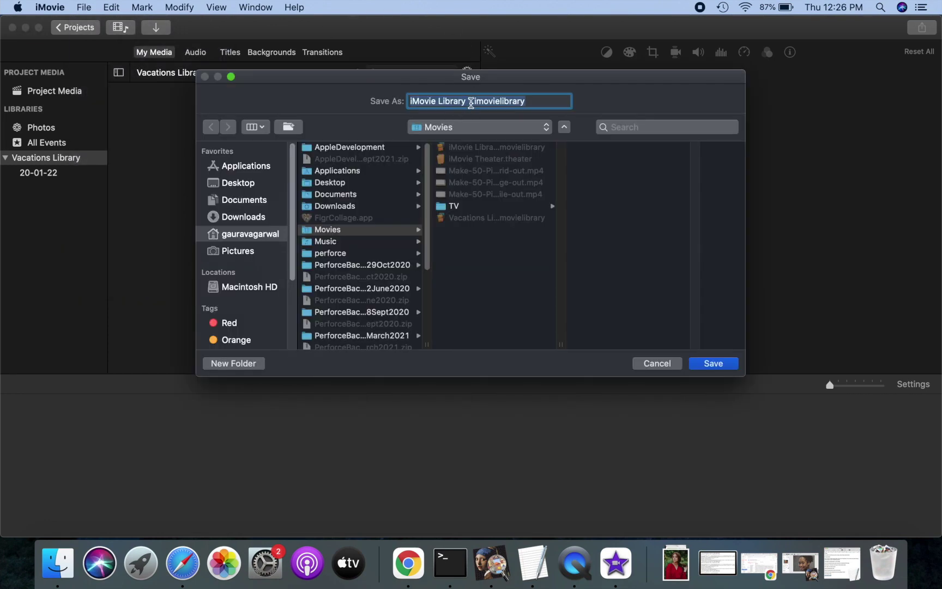
click(471, 103)
drag(443, 100, 368, 98)
text(Photo Mosaic Video)
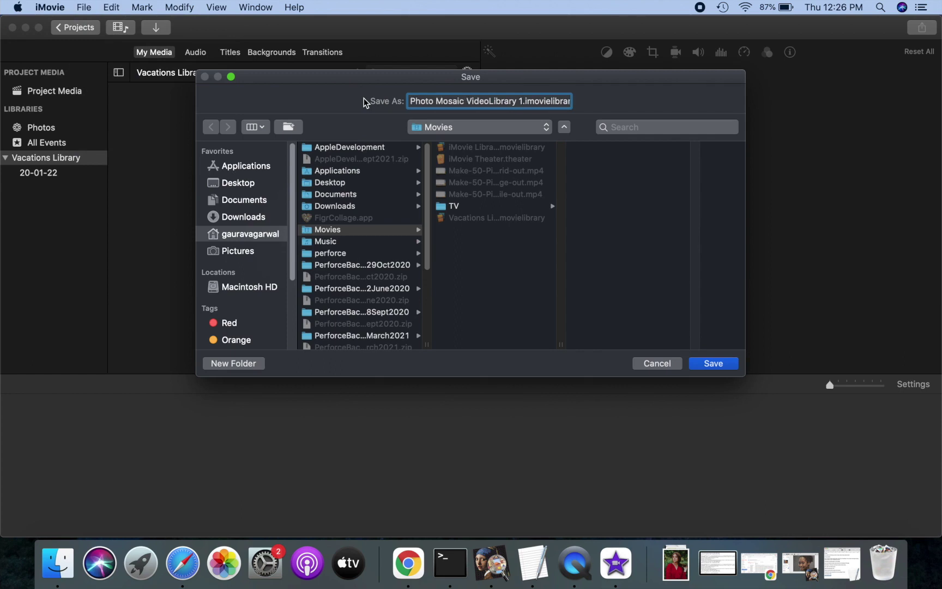
click(527, 101)
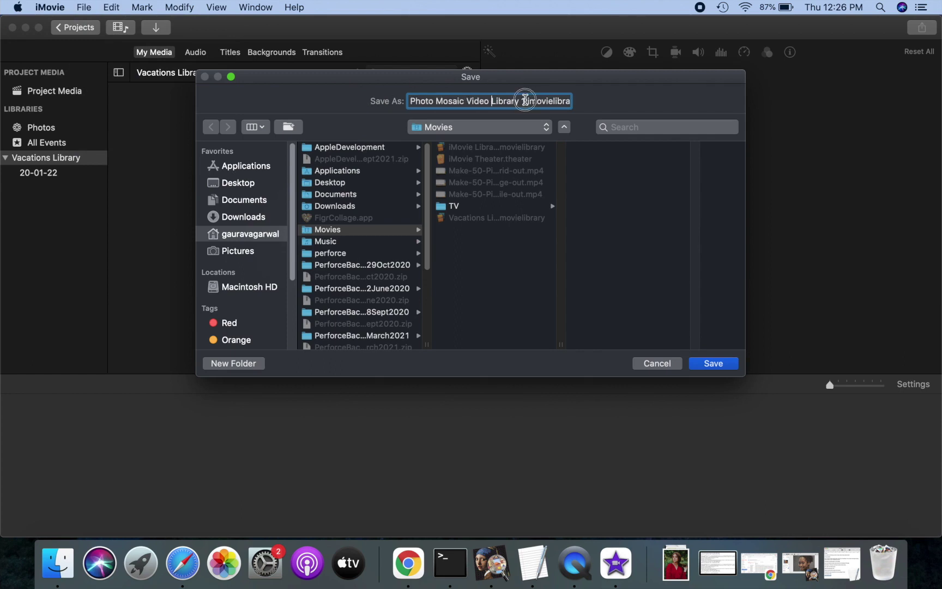
key(BackSpace)
key(BackSpace)
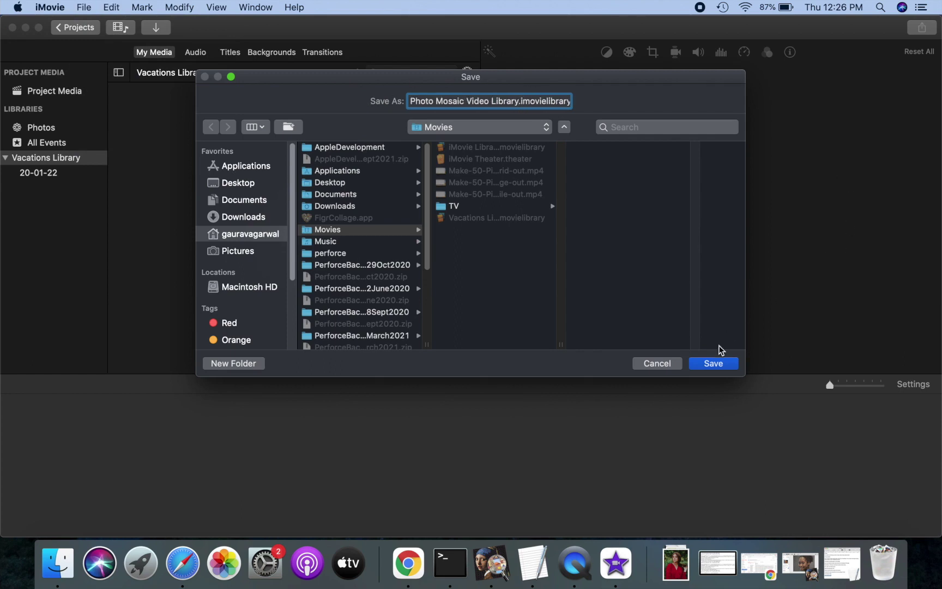
click(718, 361)
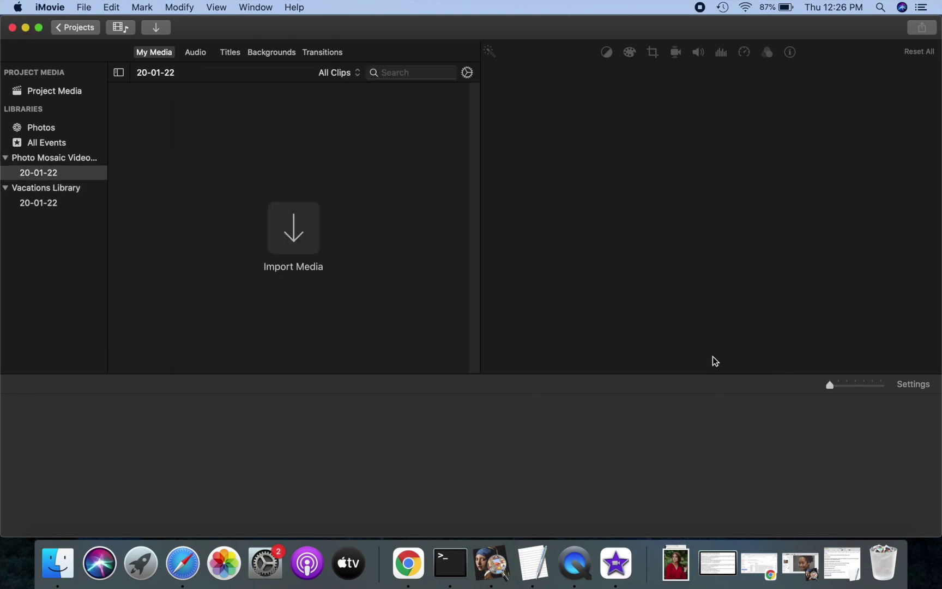
Step: Start a new Movie project in the new library
click(85, 6)
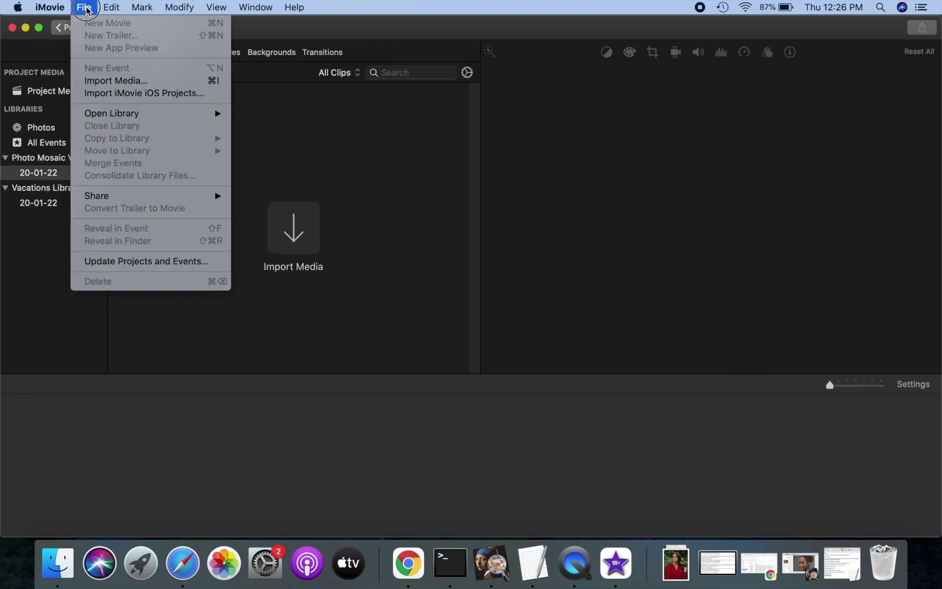
click(65, 27)
click(64, 28)
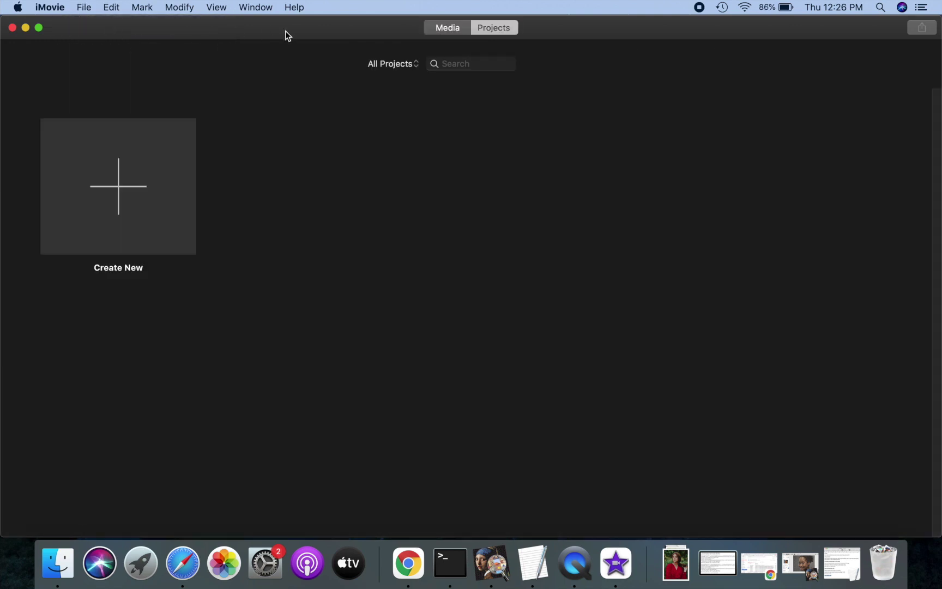
click(122, 174)
click(158, 237)
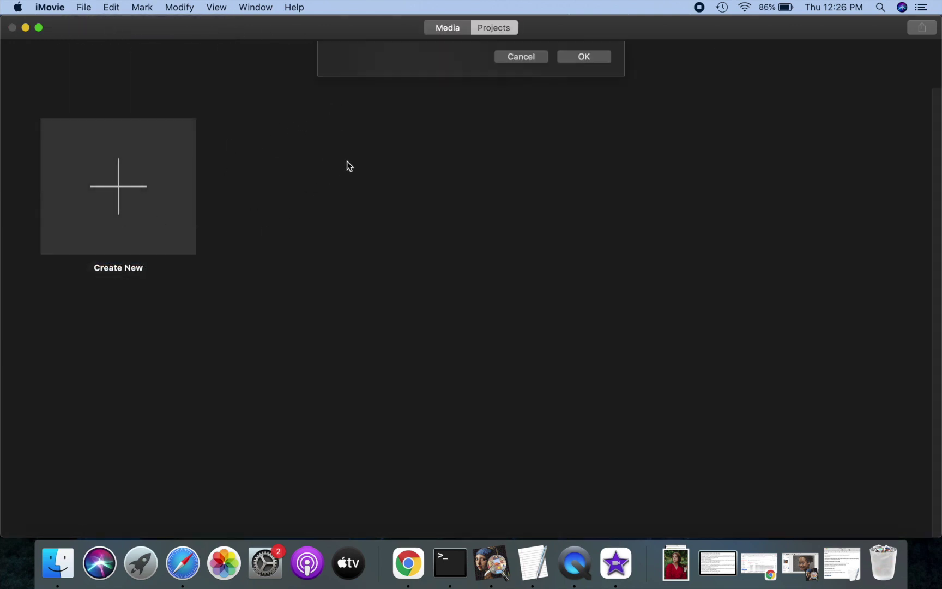
click(585, 117)
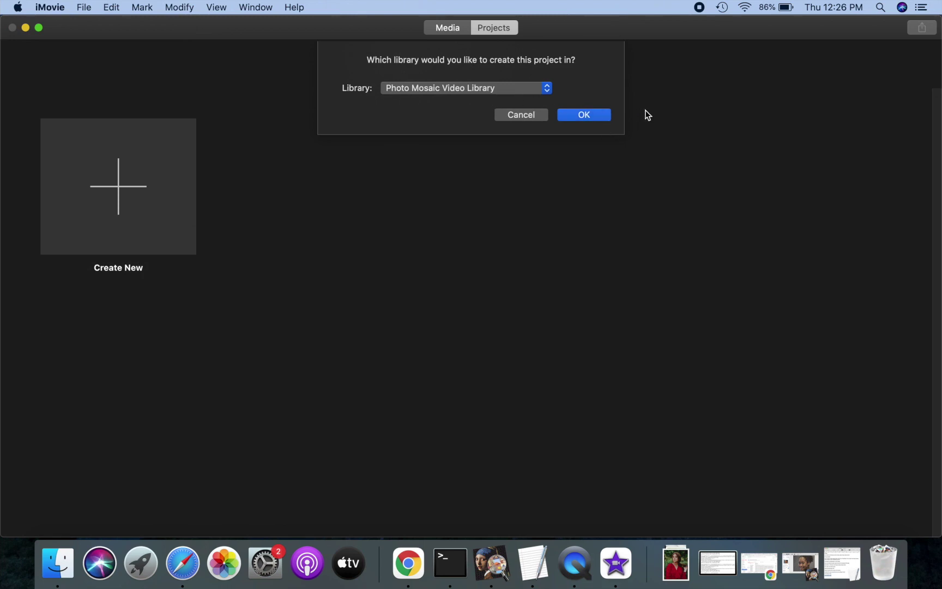
Step: Import Photo Mosaic.jpeg from the Desktop into the event
click(295, 227)
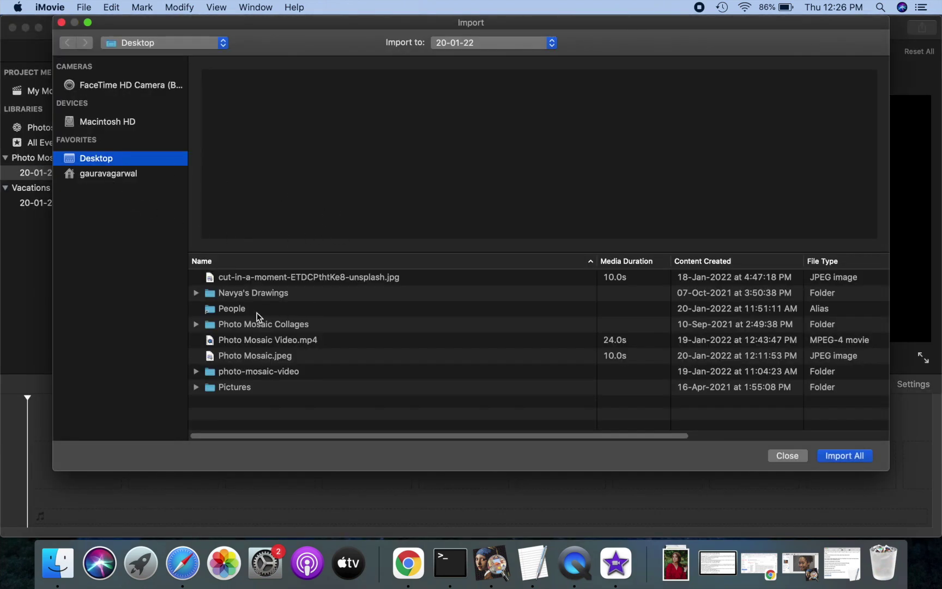
click(260, 359)
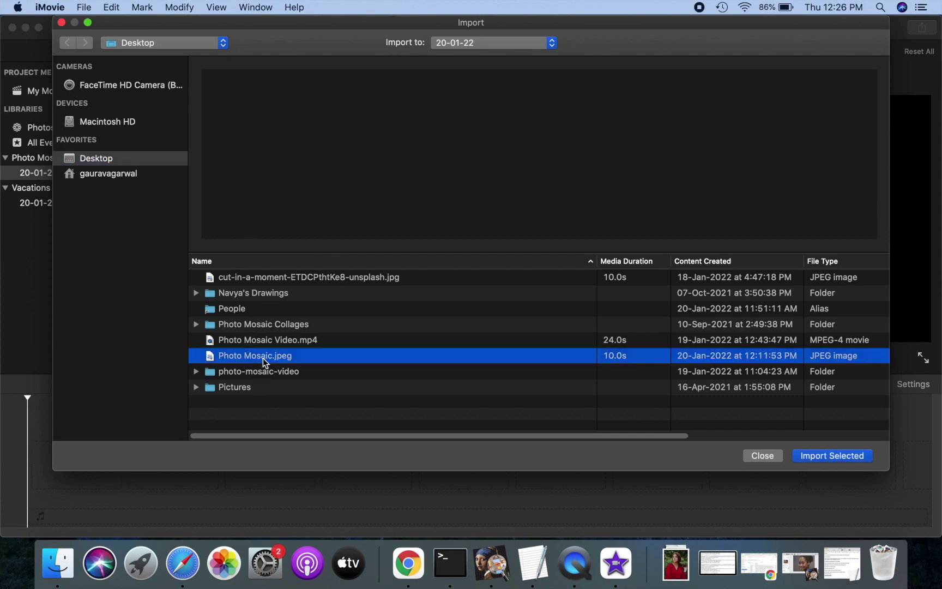
click(839, 455)
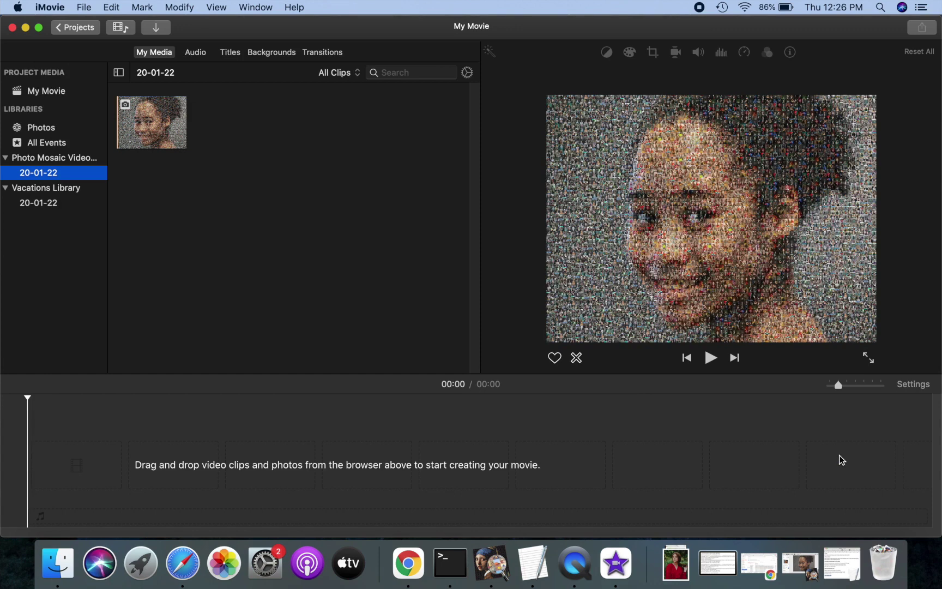
Step: Place the mosaic photo on the timeline and adjust the timeline's clip size
click(839, 458)
drag(154, 125, 76, 447)
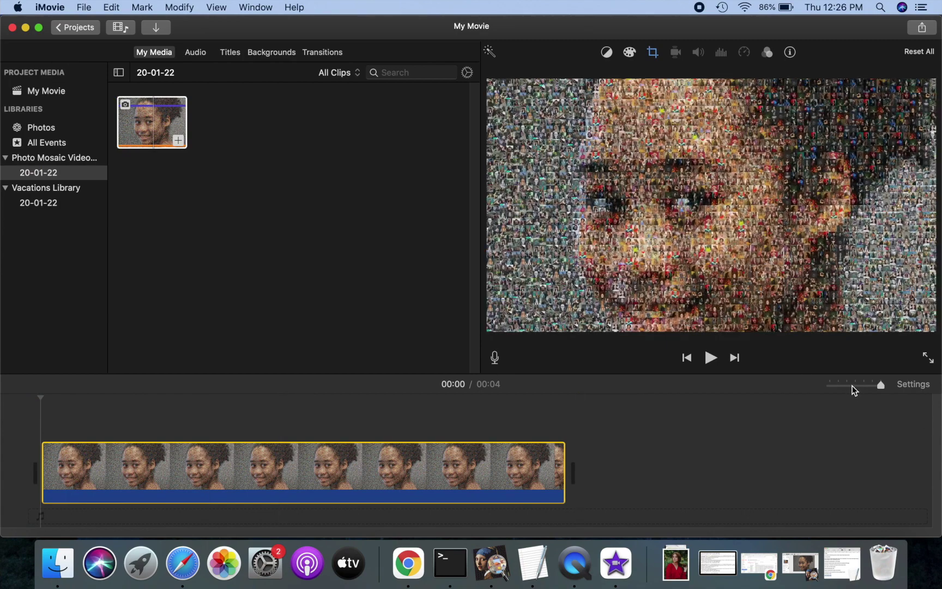
click(848, 384)
click(857, 385)
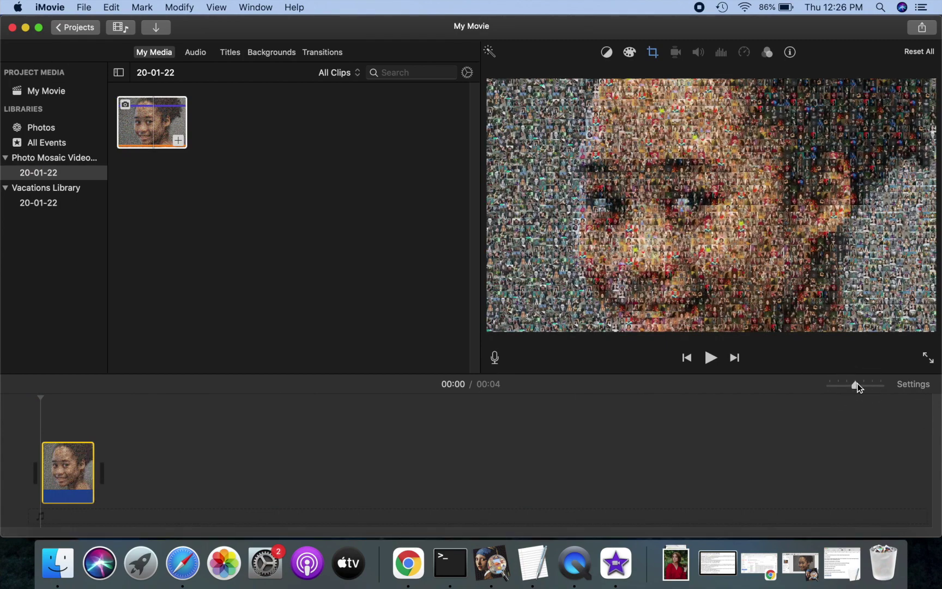
click(863, 385)
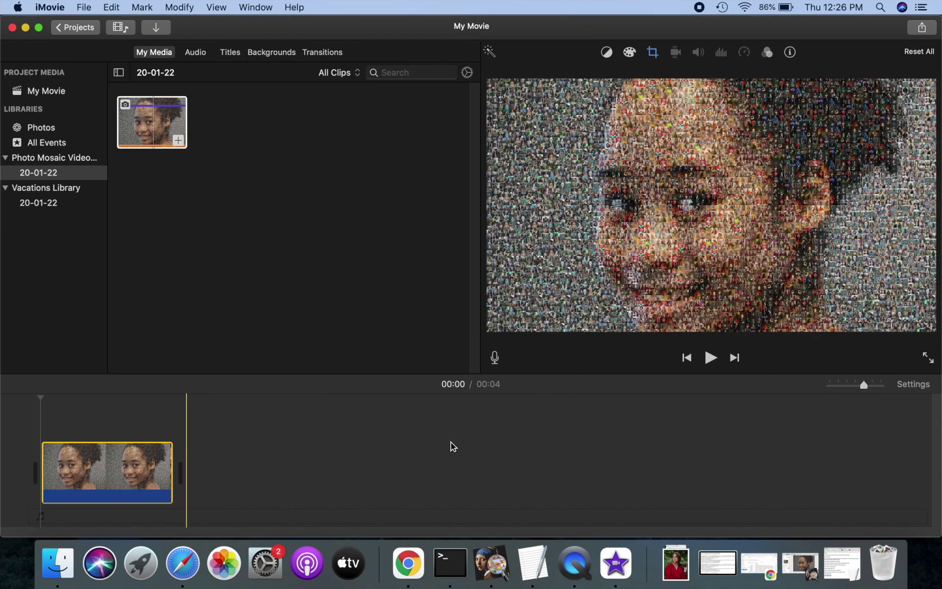
Step: Apply Ken Burns with the start frame as a small box on her face
click(109, 468)
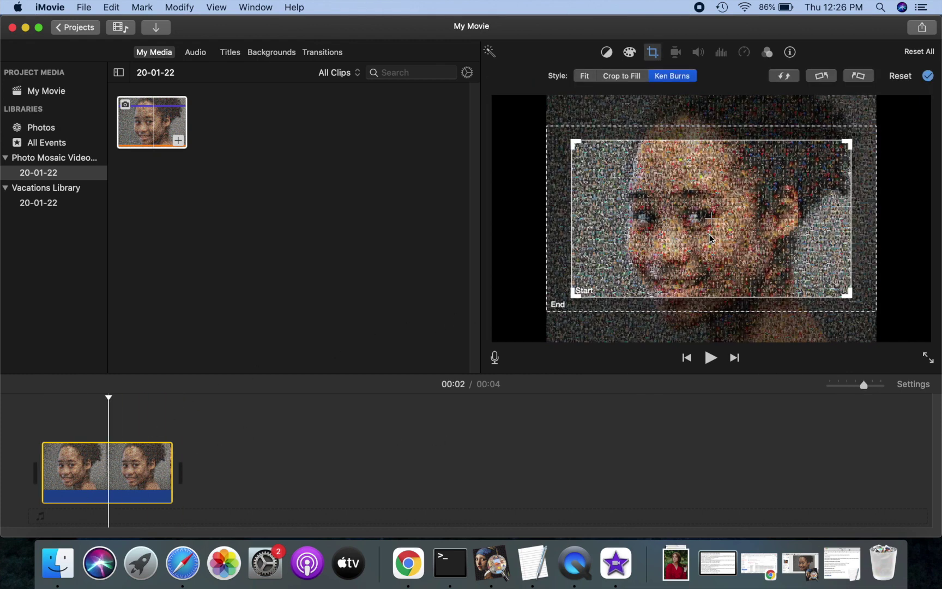
key(End)
key(Home)
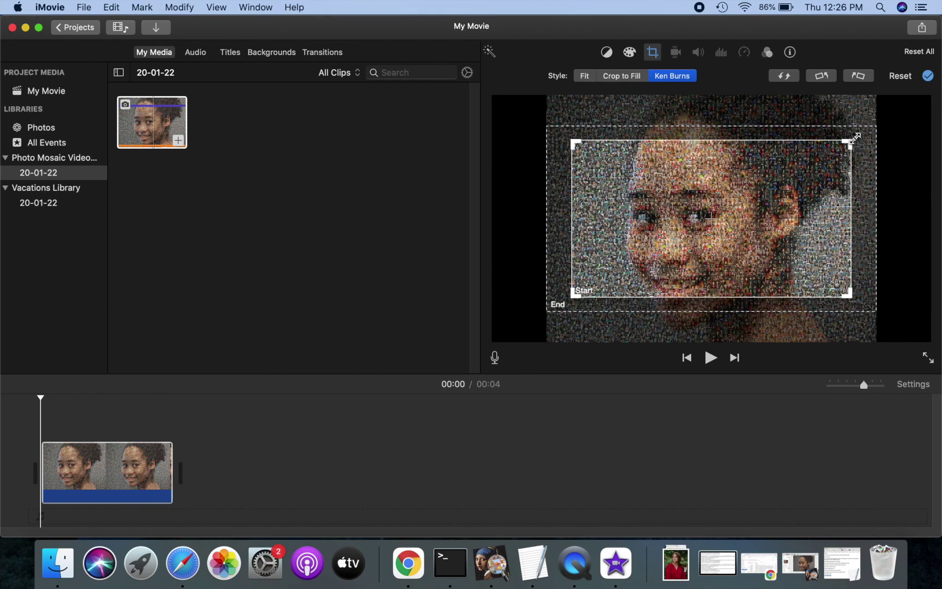
drag(847, 143, 712, 210)
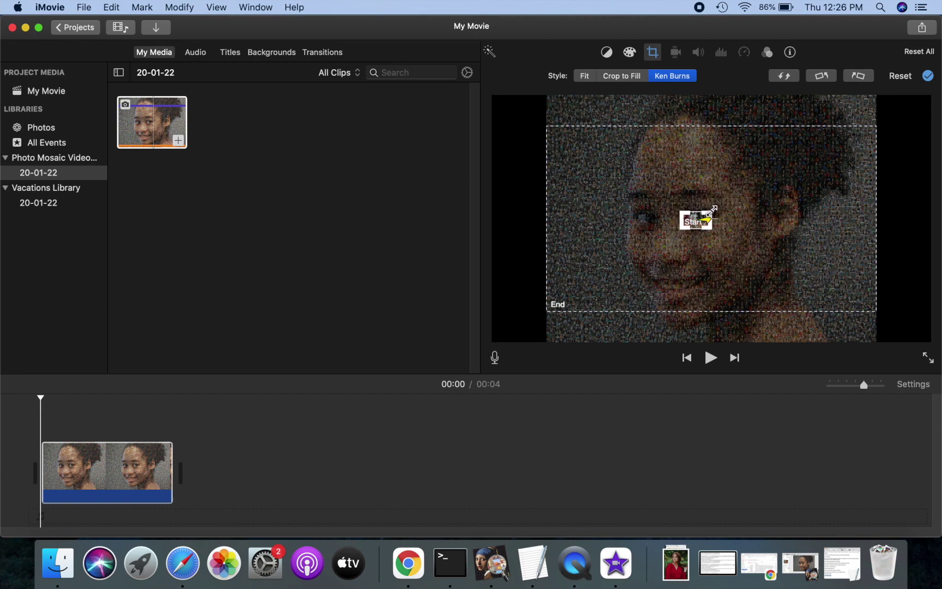
click(927, 77)
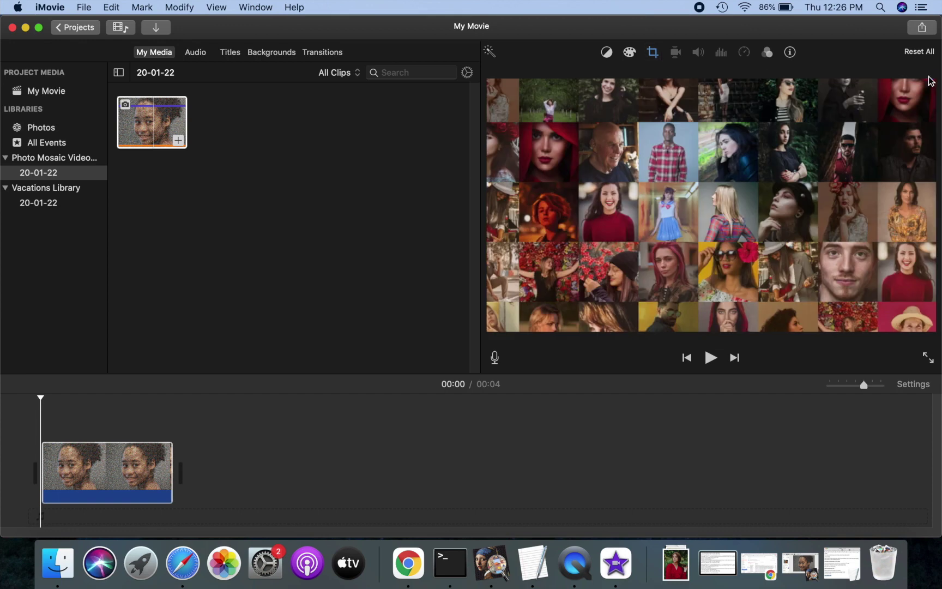
Step: Play the movie from the start to preview the zoom-out, then reselect the clip
click(17, 431)
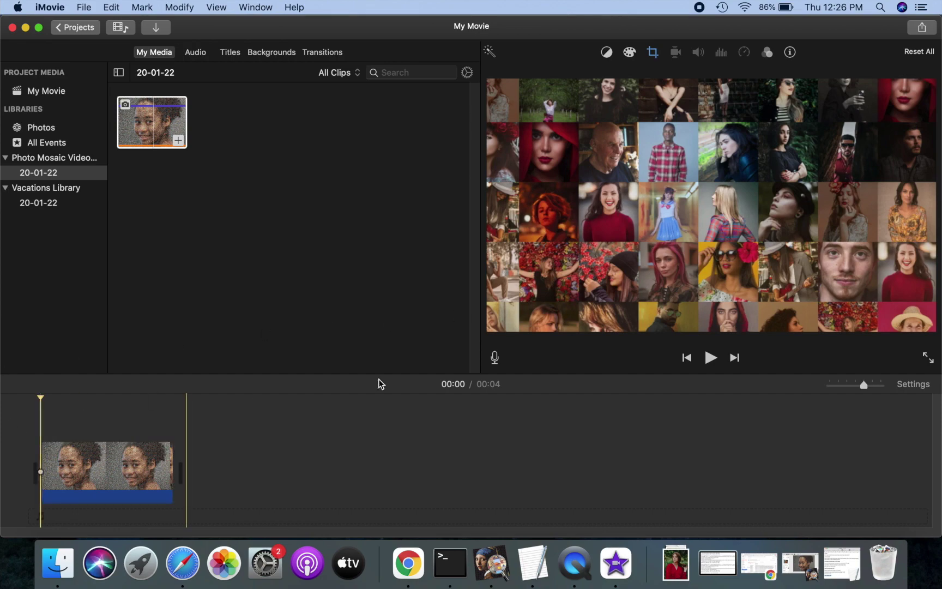
click(709, 359)
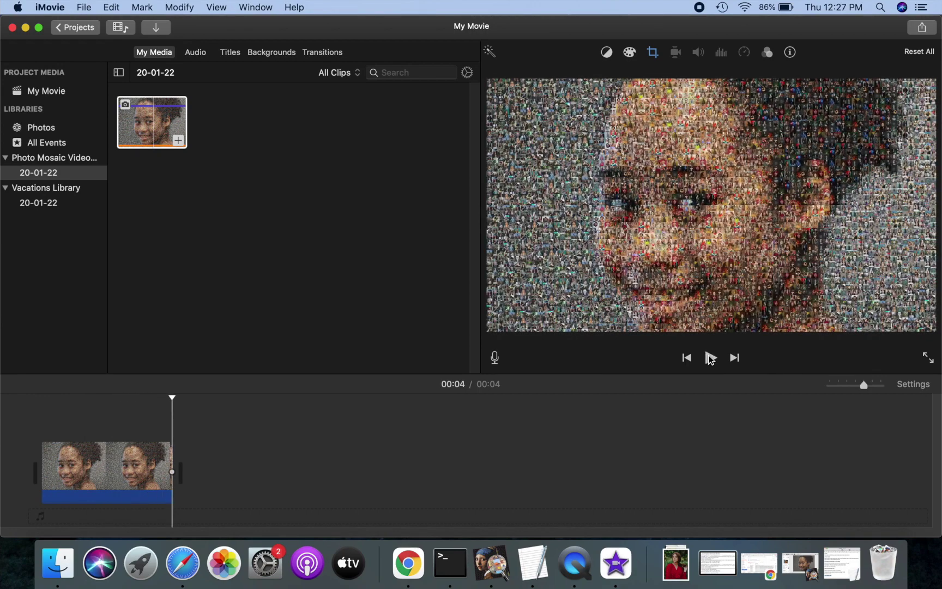
click(115, 470)
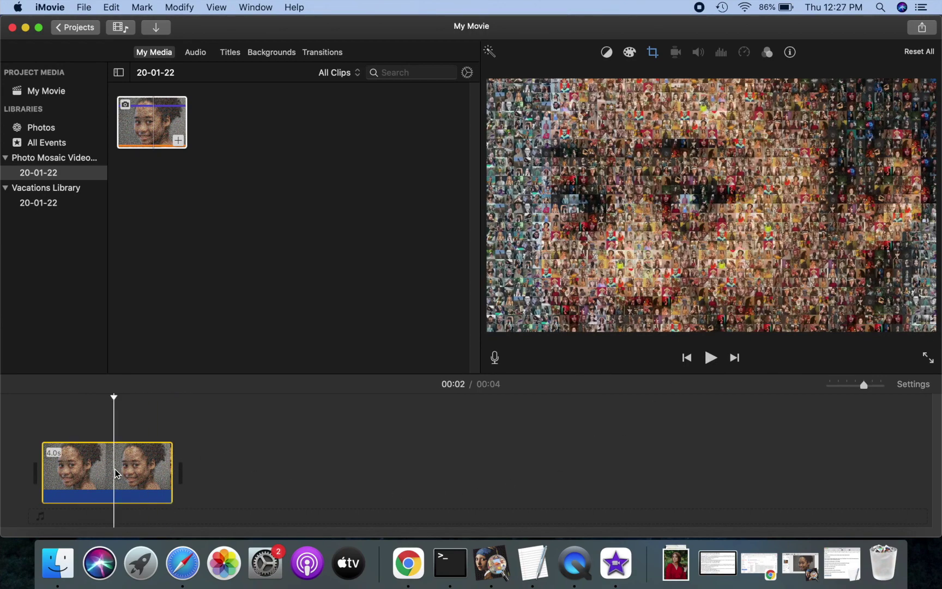
right_click(115, 472)
Step: Duplicate the mosaic clip so the timeline holds a second copy
click(174, 379)
key(super+v)
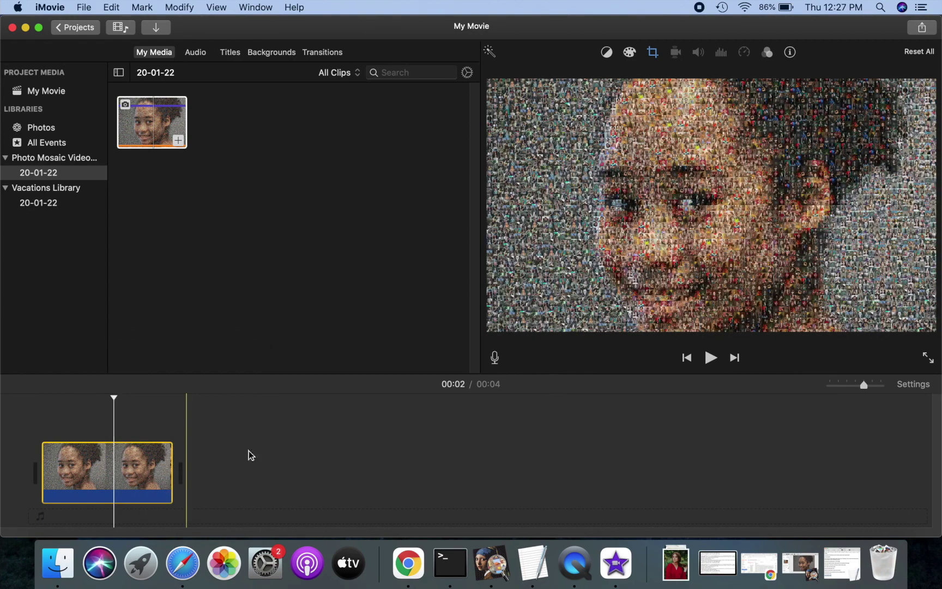
key(super+v)
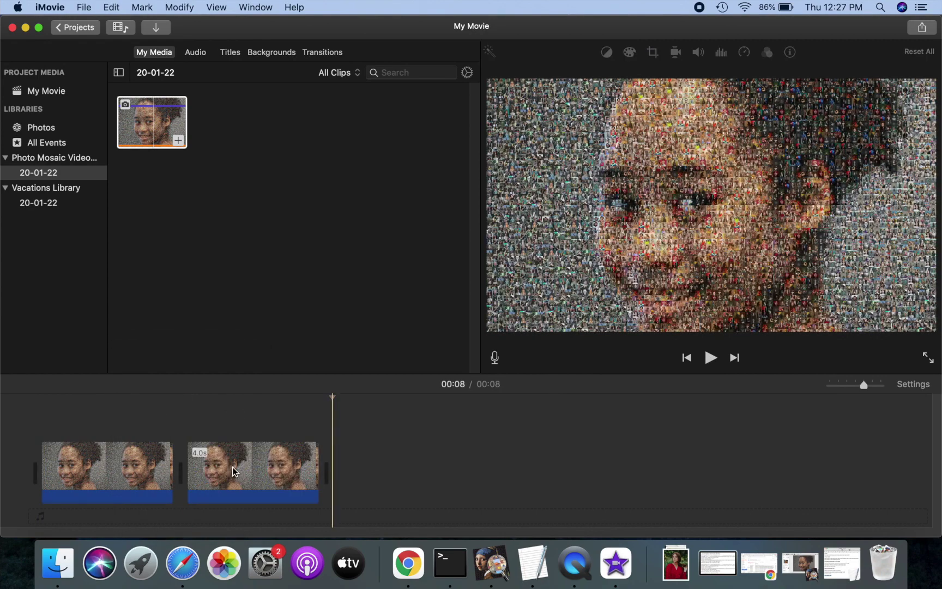
Step: Reverse the second clip's zoom and move its end frame beside her ear
click(250, 464)
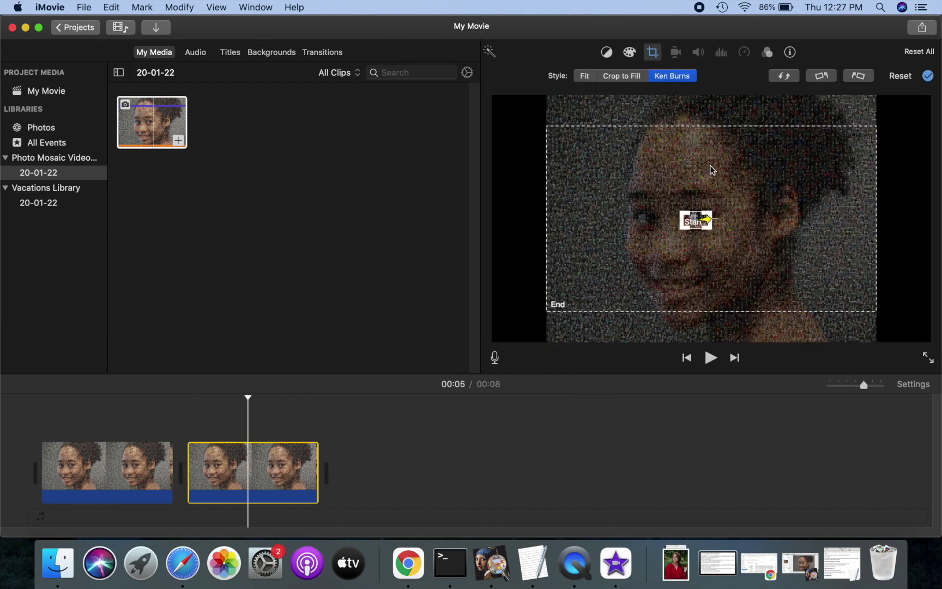
click(786, 78)
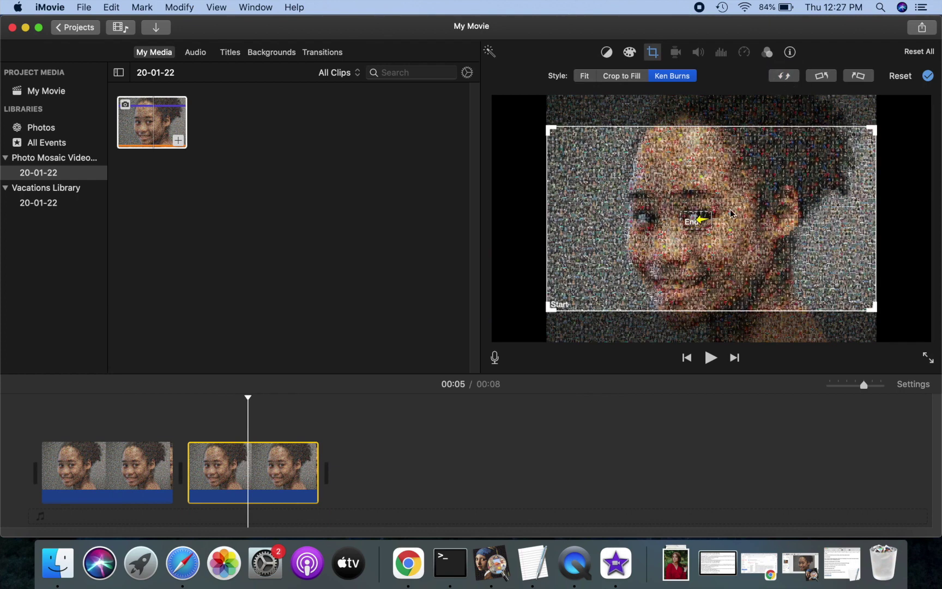
click(693, 223)
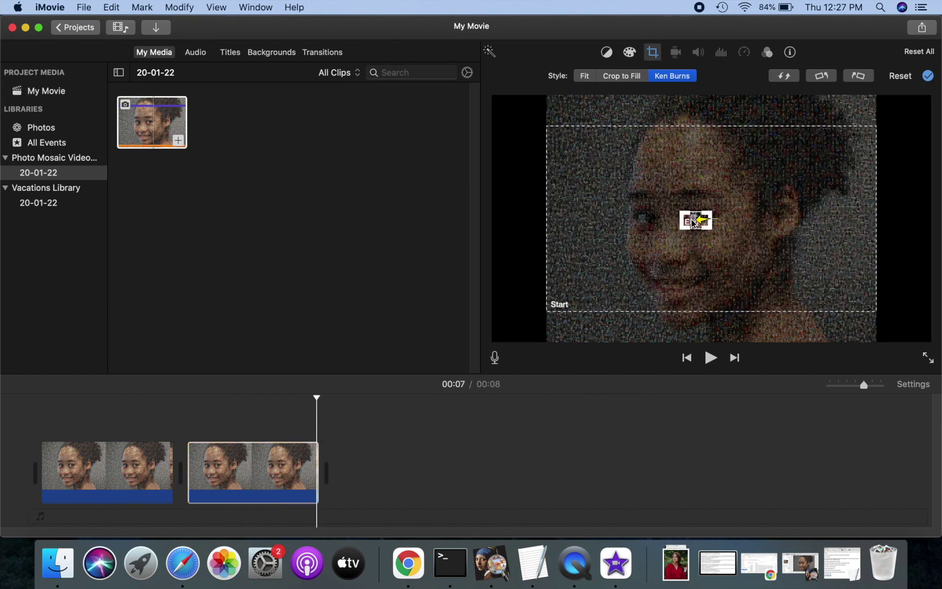
drag(693, 221, 778, 197)
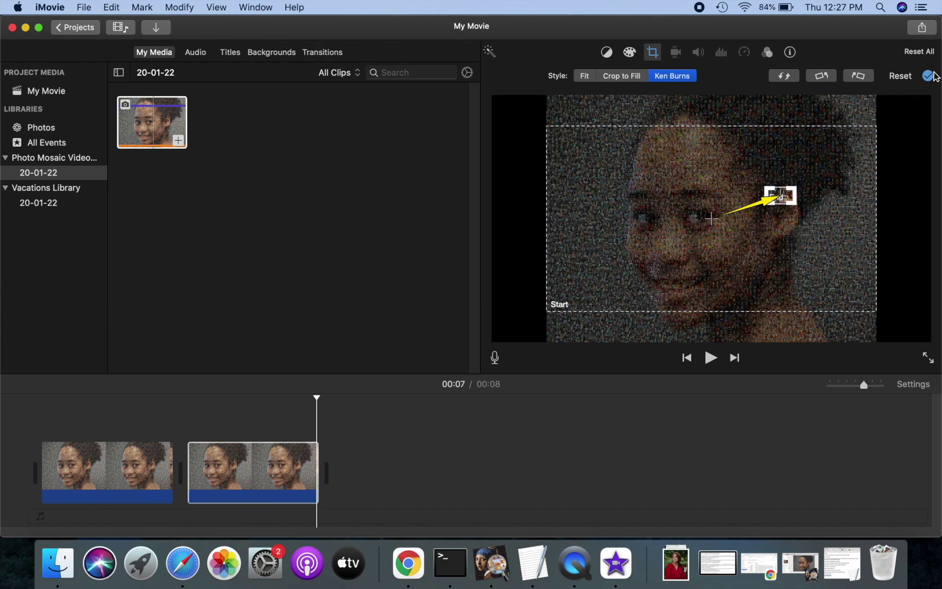
click(930, 78)
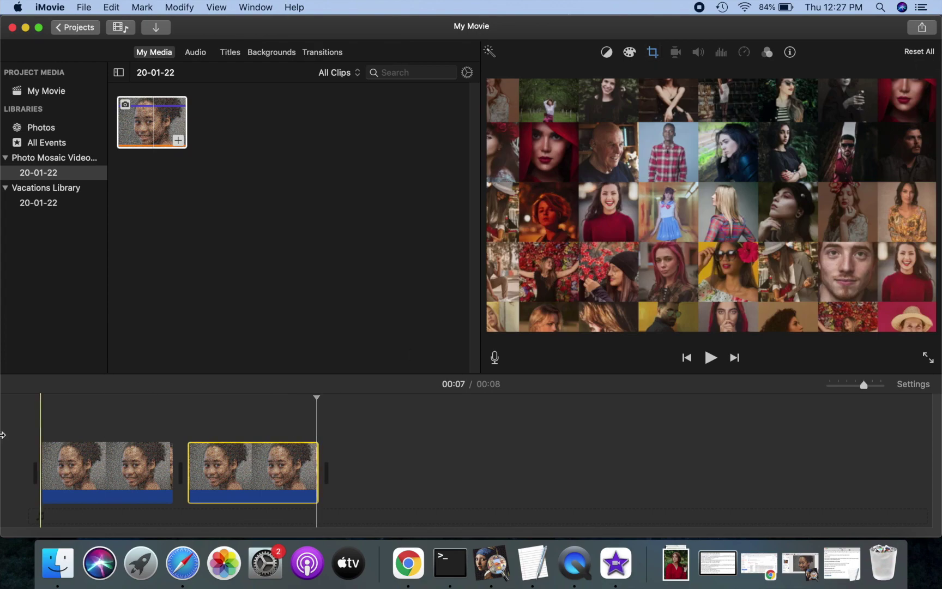
Step: Play the 8-second movie from the start to preview both zooms
click(21, 430)
click(709, 357)
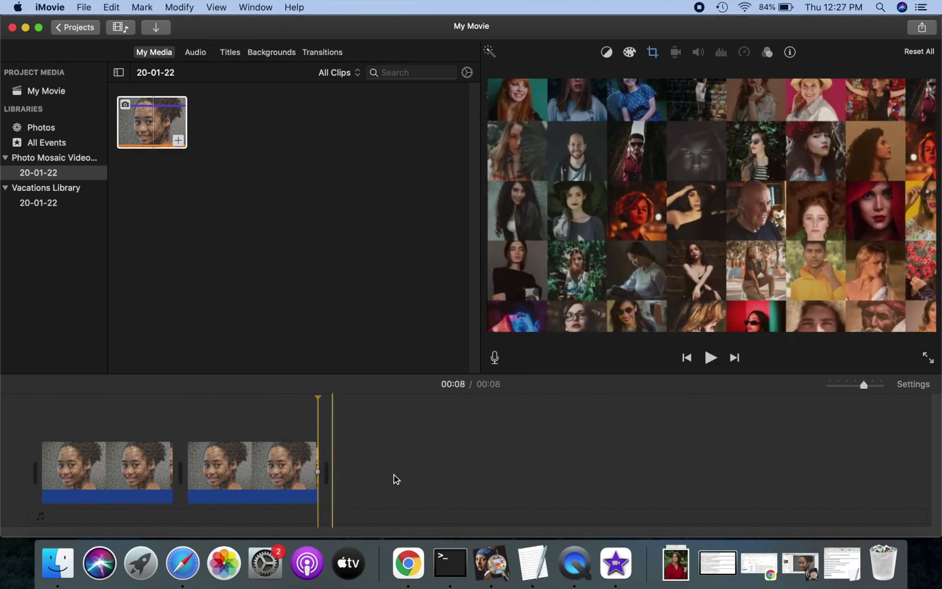
click(238, 464)
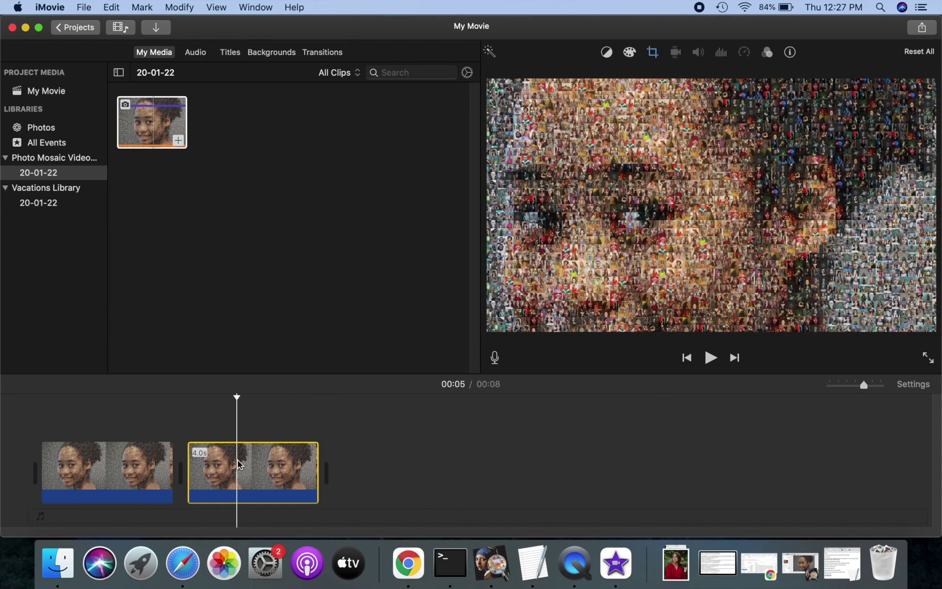
Step: Copy the second clip and paste it at the end of the timeline
right_click(237, 464)
click(282, 381)
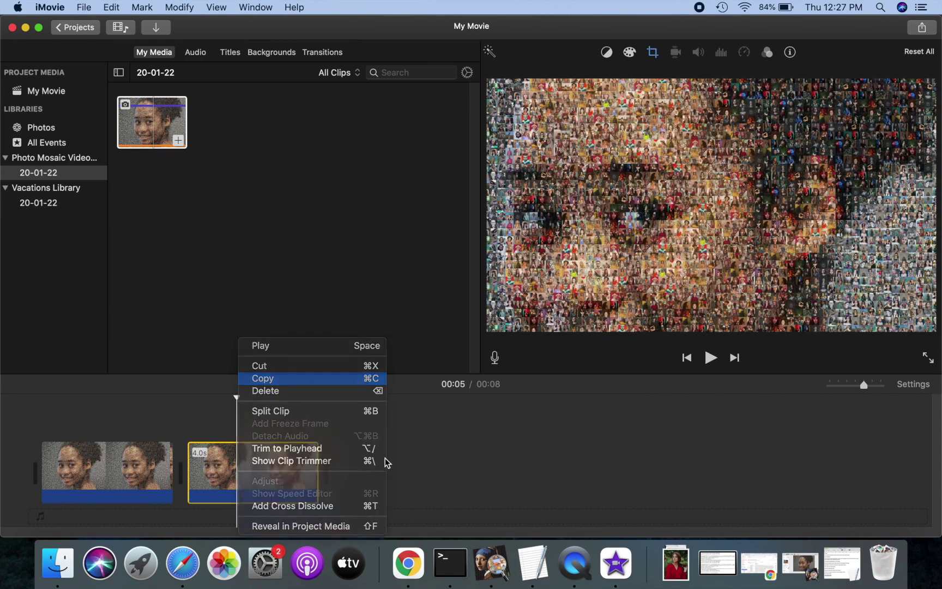
click(386, 468)
key(super+v)
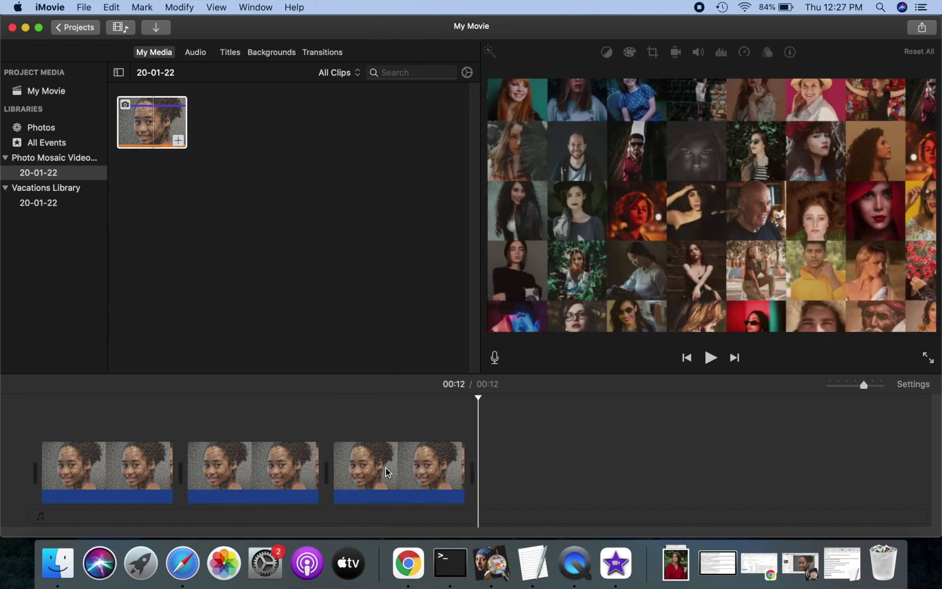
Step: Swap the third clip's Ken Burns start and end so it pulls out to the full face
click(386, 470)
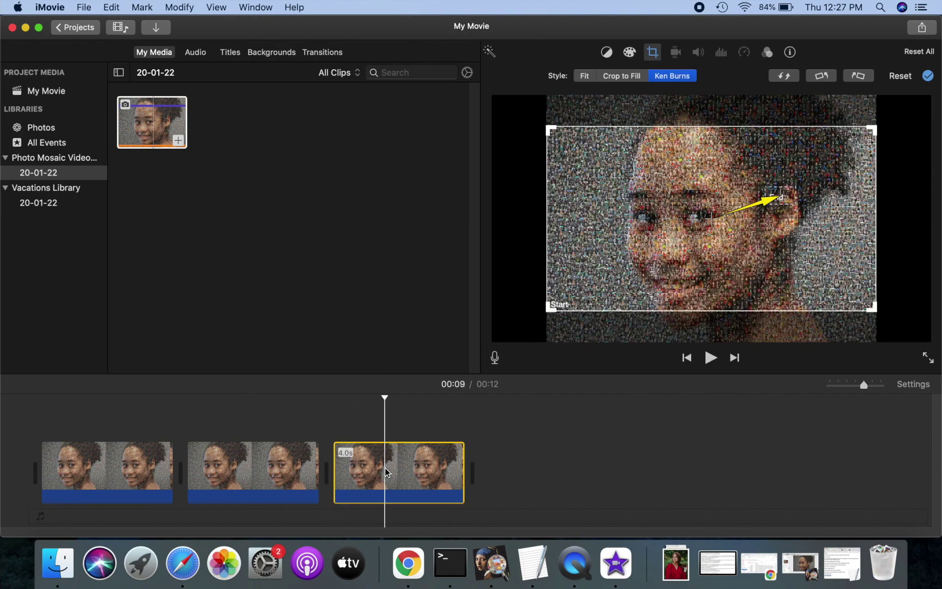
click(786, 79)
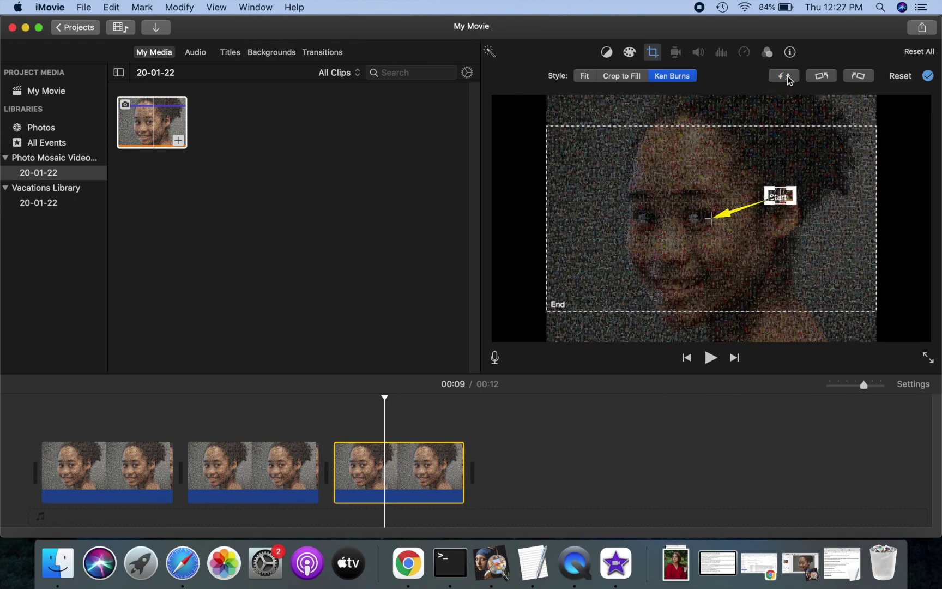
click(927, 75)
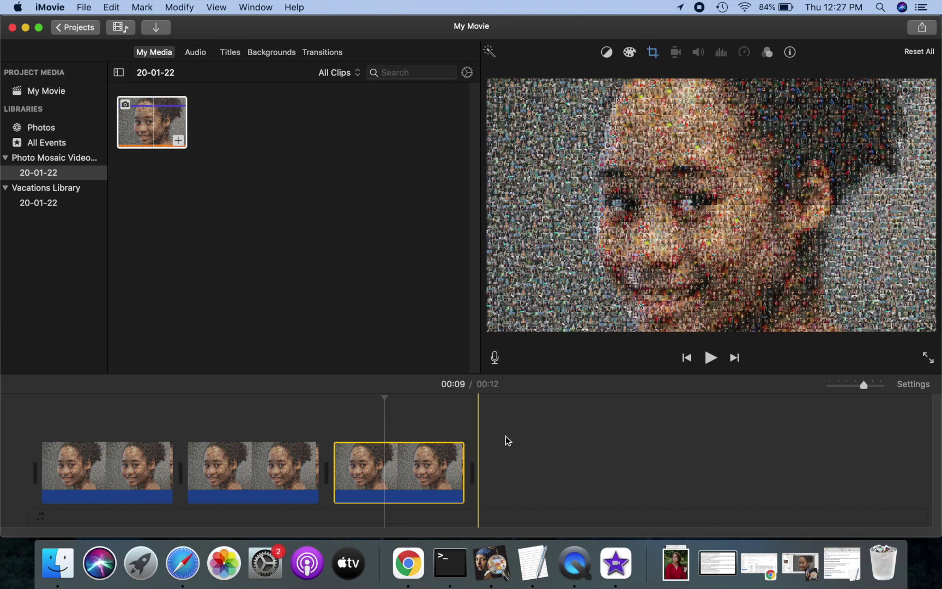
right_click(428, 467)
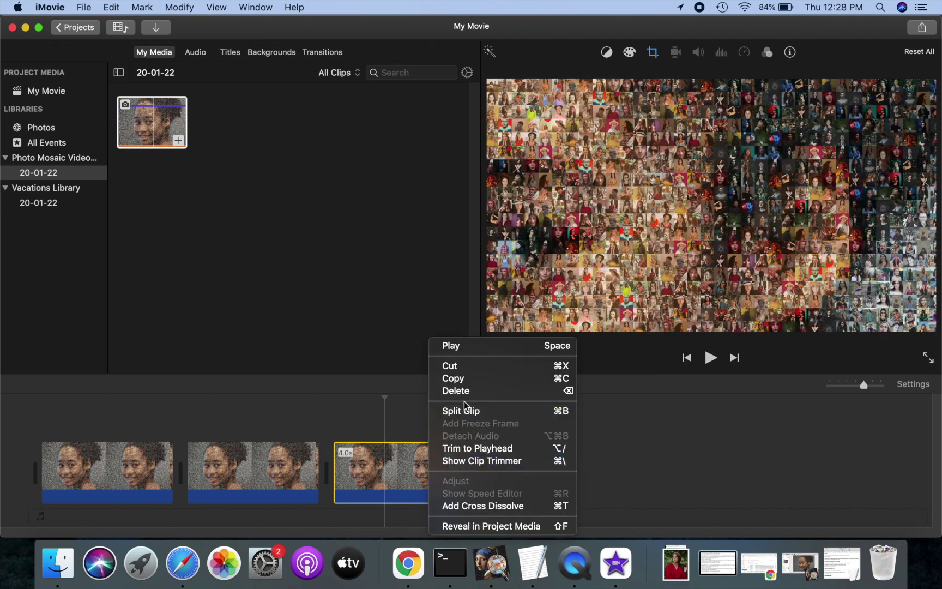
Step: Append a copy of clip 3 whose Ken Burns zoom runs from the full mosaic to below her nose
click(472, 378)
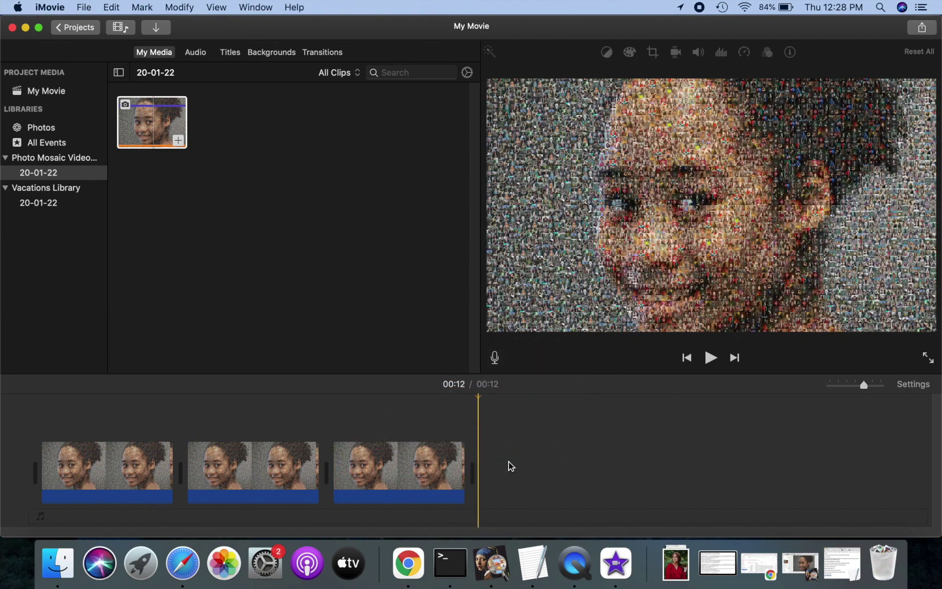
key(super+v)
key(c)
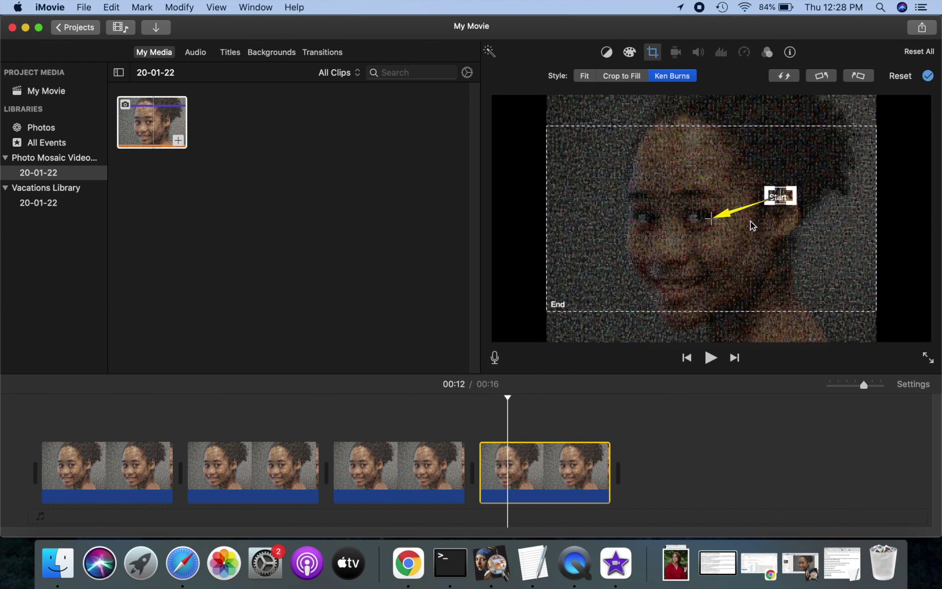
click(783, 78)
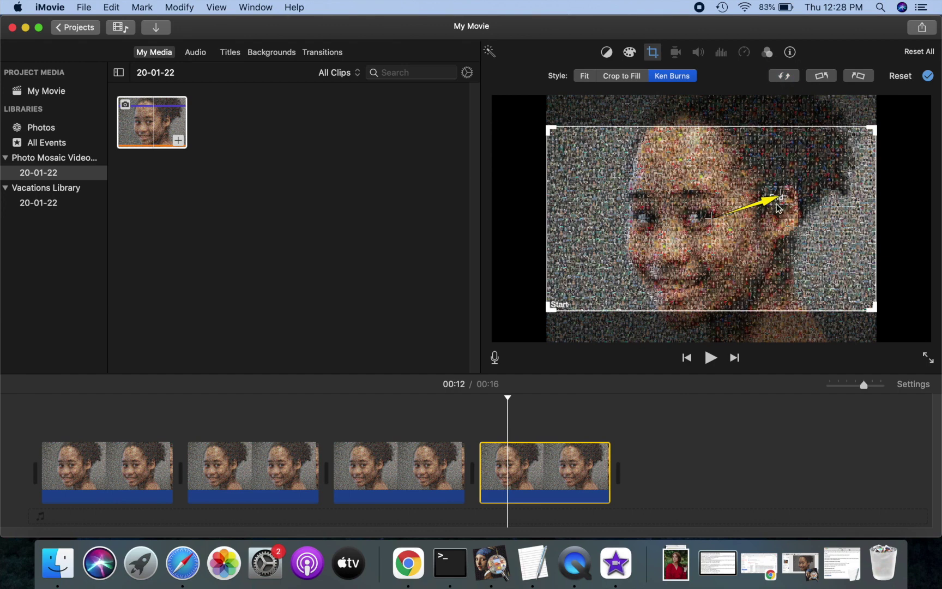
click(776, 199)
drag(779, 196, 632, 166)
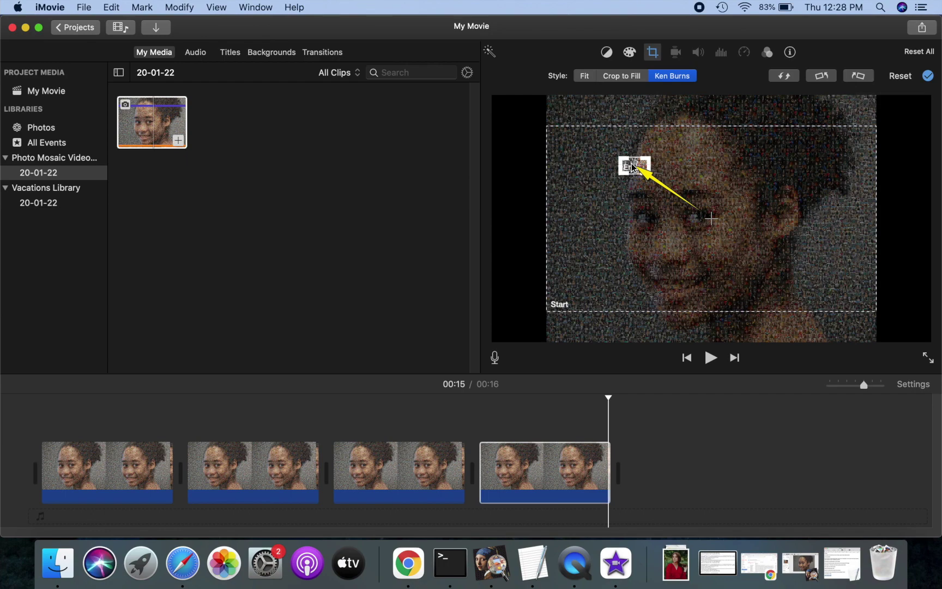
drag(632, 166, 673, 288)
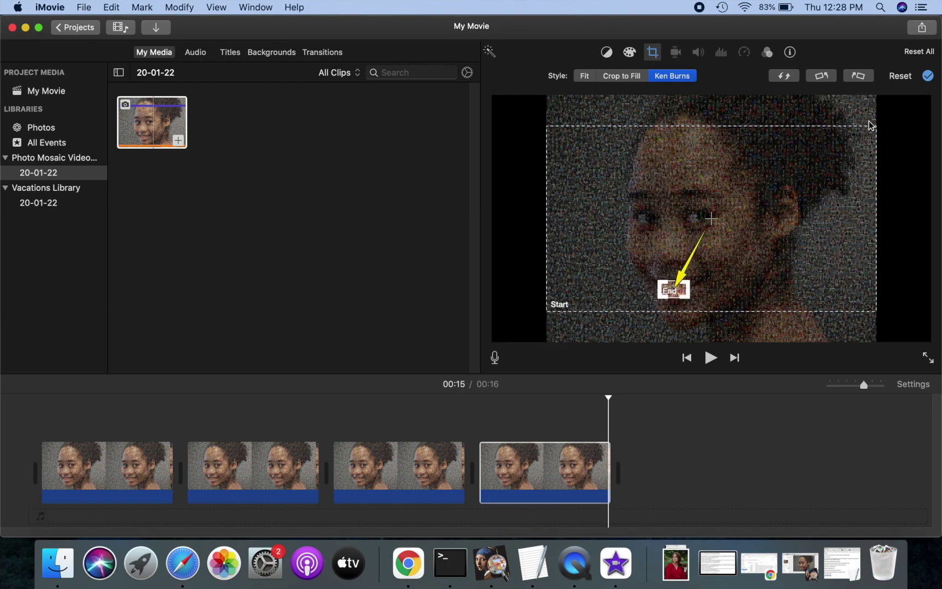
click(928, 76)
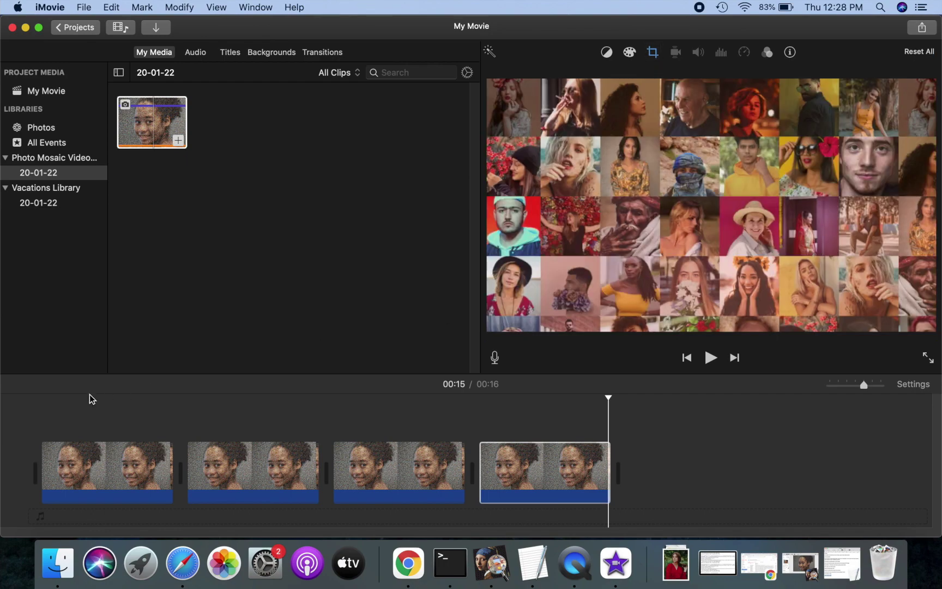
click(21, 414)
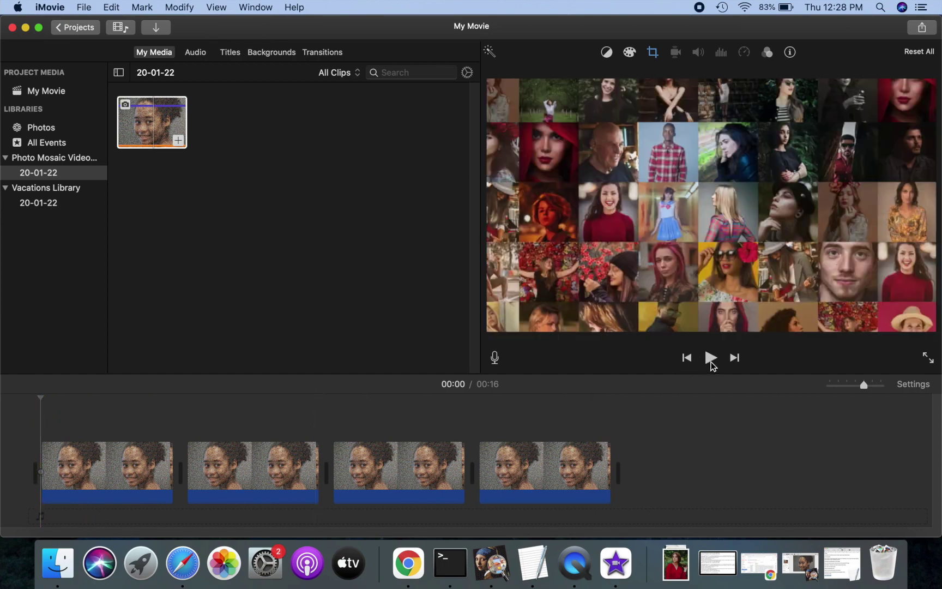
click(711, 363)
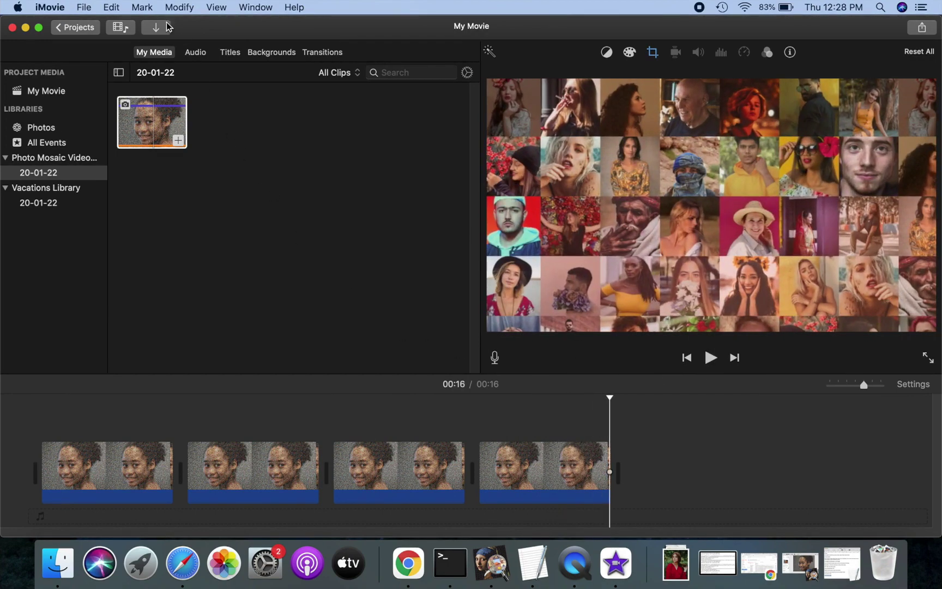
Step: Share the movie as a file with the 1080p High quality settings
click(85, 9)
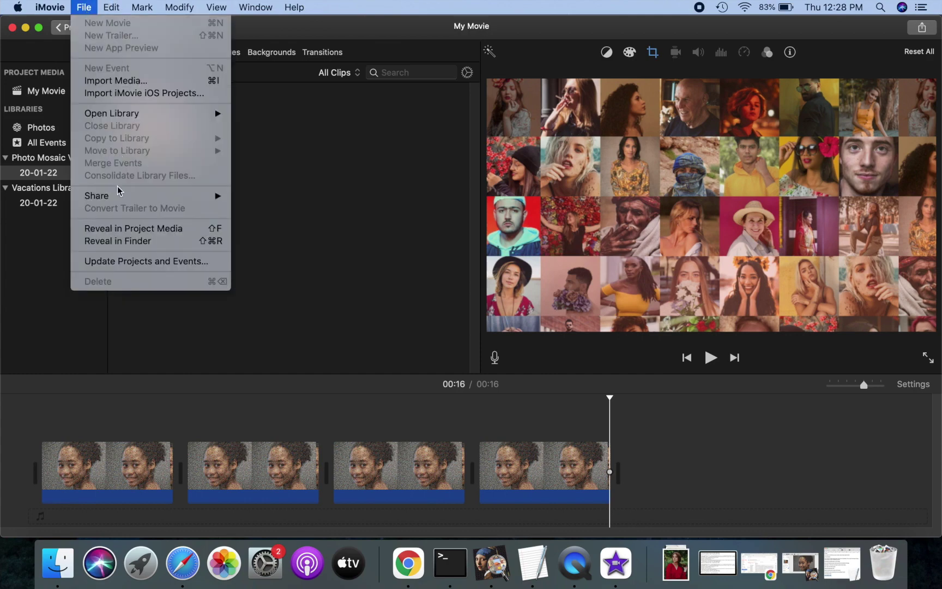
mouse_move(118, 194)
click(258, 233)
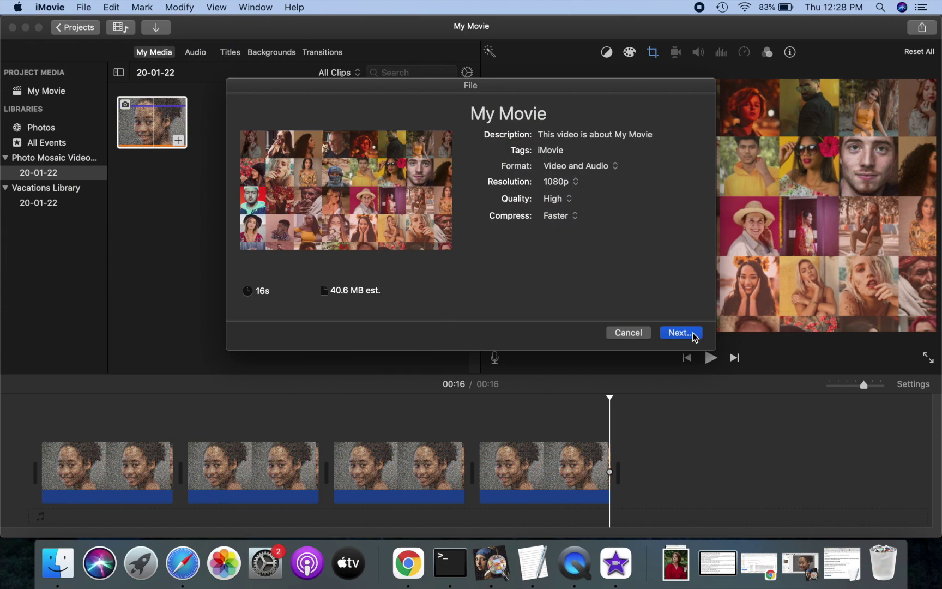
click(681, 333)
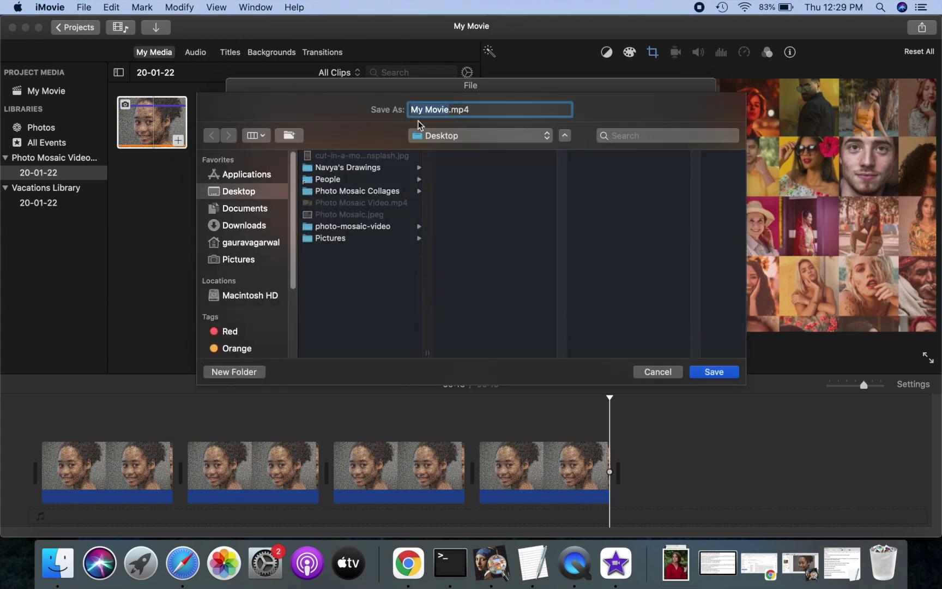
Step: Save the export as 'Photo Mosaic Movie.mp4' on the Desktop and reveal the file
click(446, 110)
drag(425, 110, 392, 108)
text(Photo)
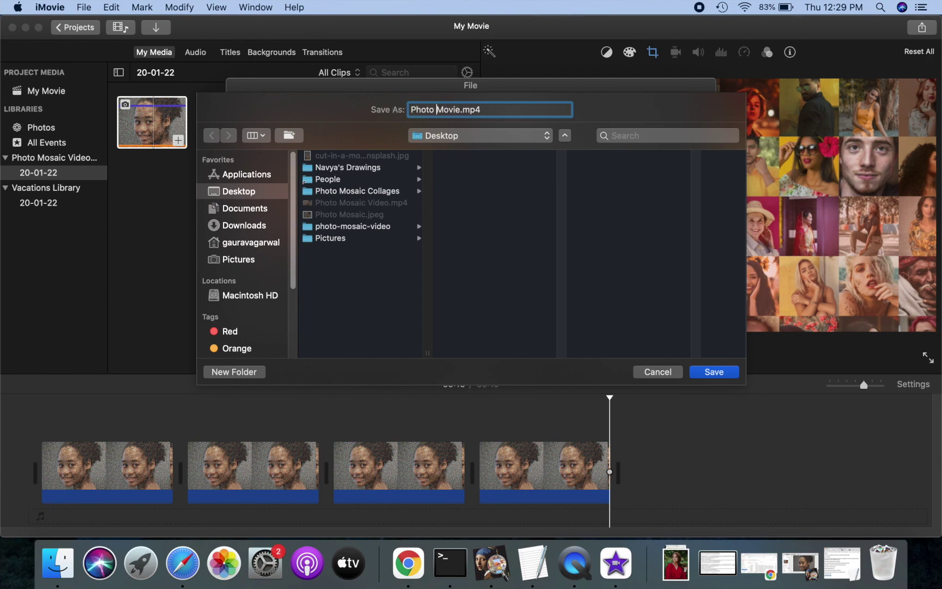
text( Mosaic)
click(713, 372)
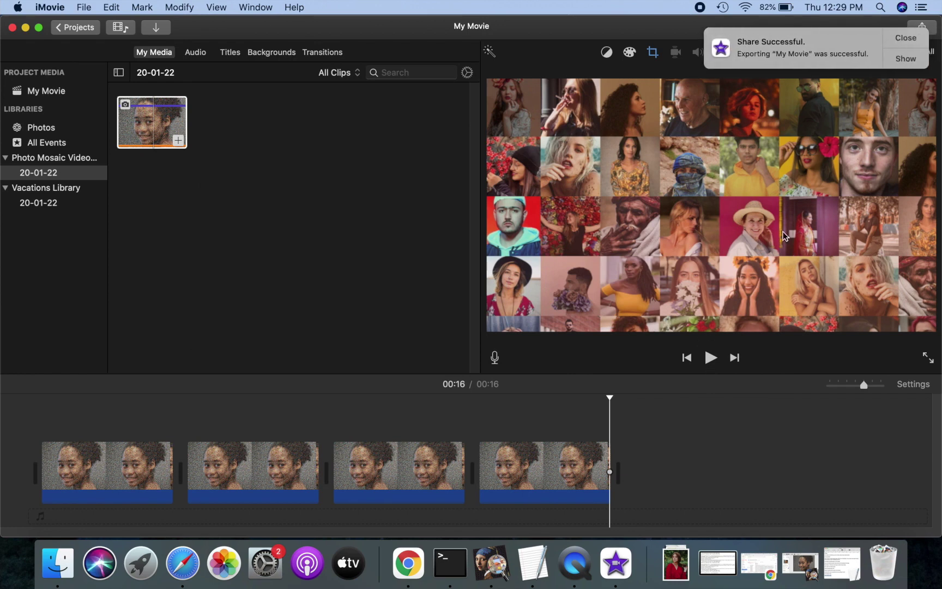
click(905, 57)
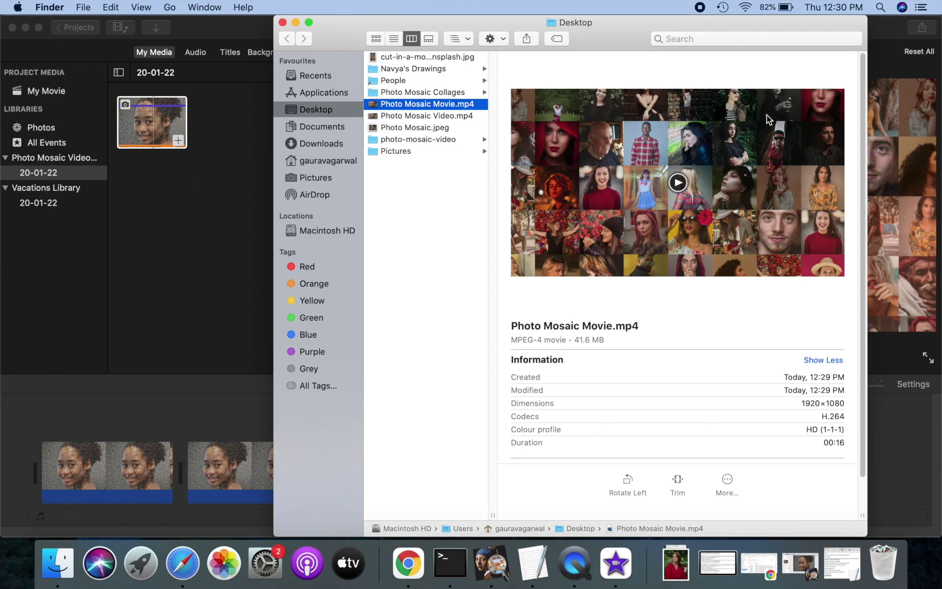
Step: Open Photo Mosaic Movie.mp4 from Finder in QuickTime Player and play it
double_click(423, 104)
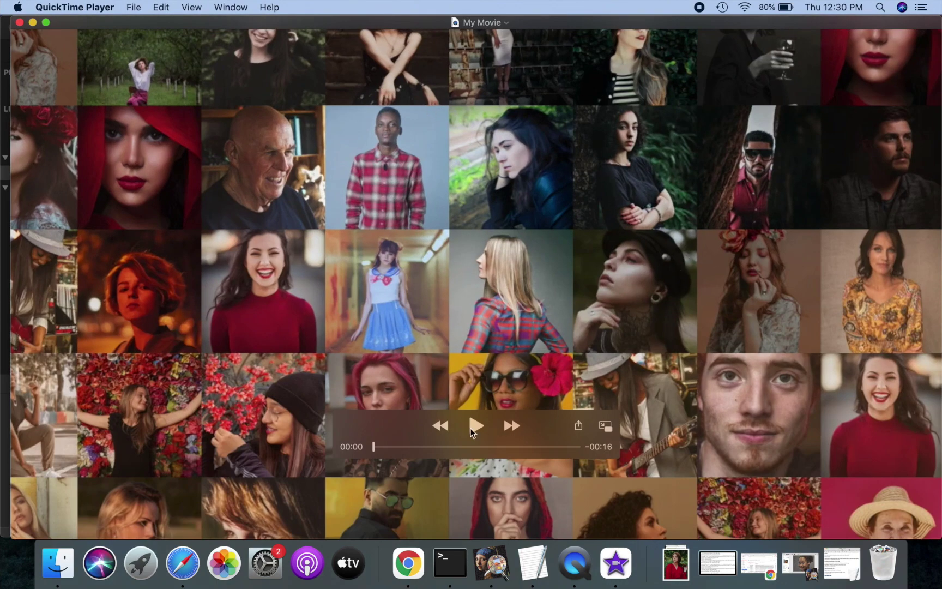
click(470, 428)
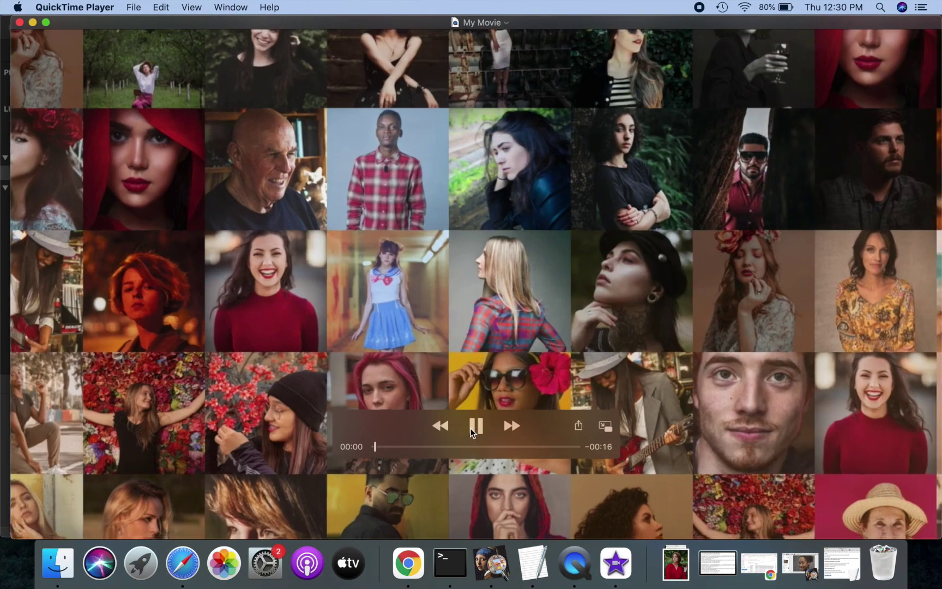